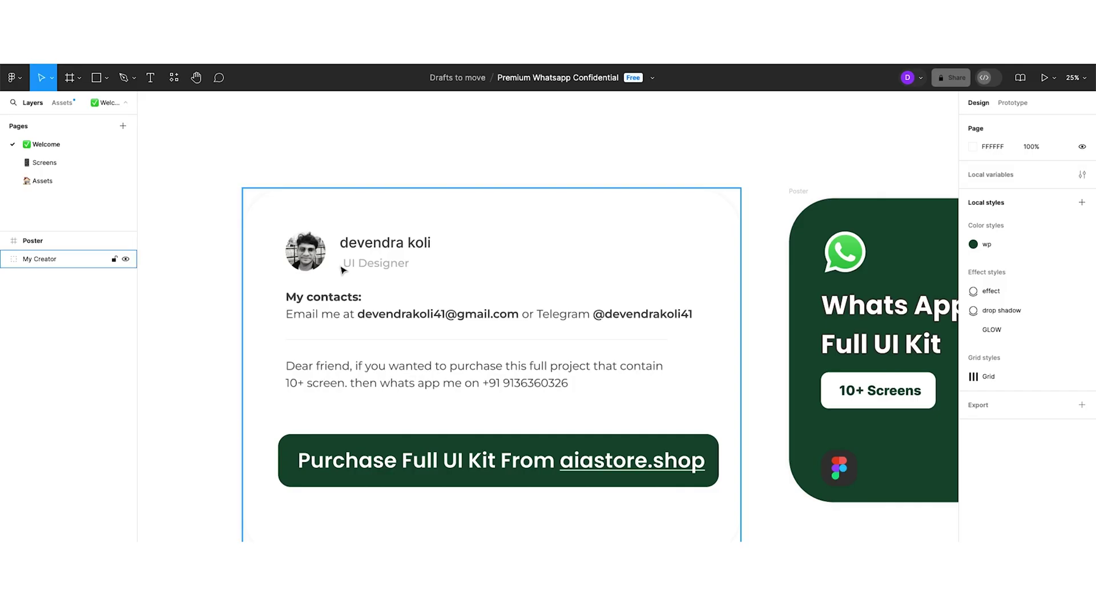
{"action": "scroll", "coordinate": [346, 267], "scroll_direction": "up", "scroll_amount": 3}
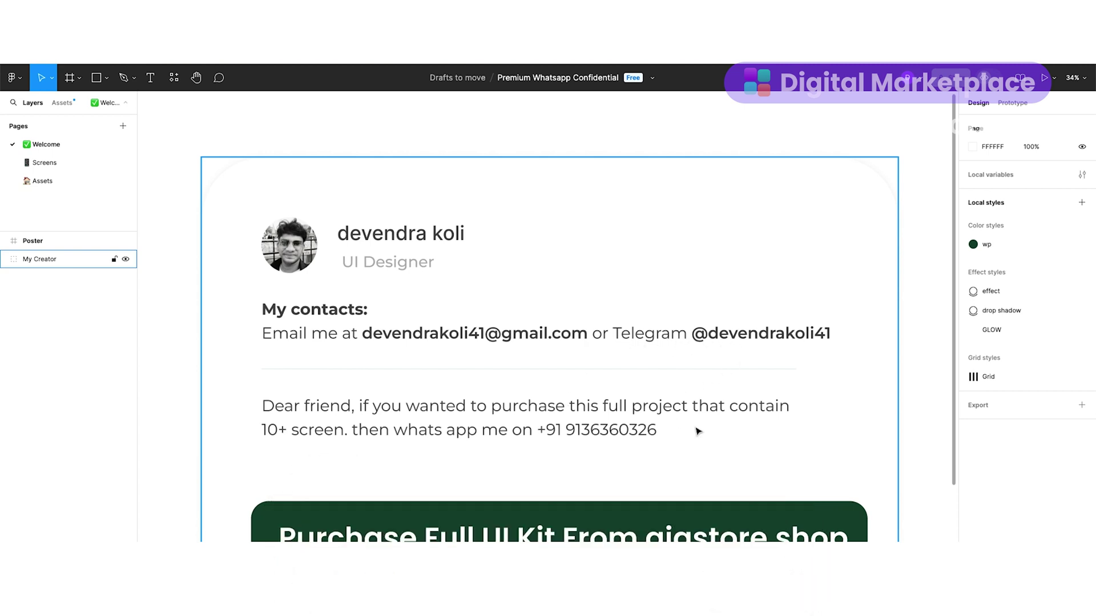
{"action": "scroll", "coordinate": [697, 430], "scroll_direction": "down", "scroll_amount": 2}
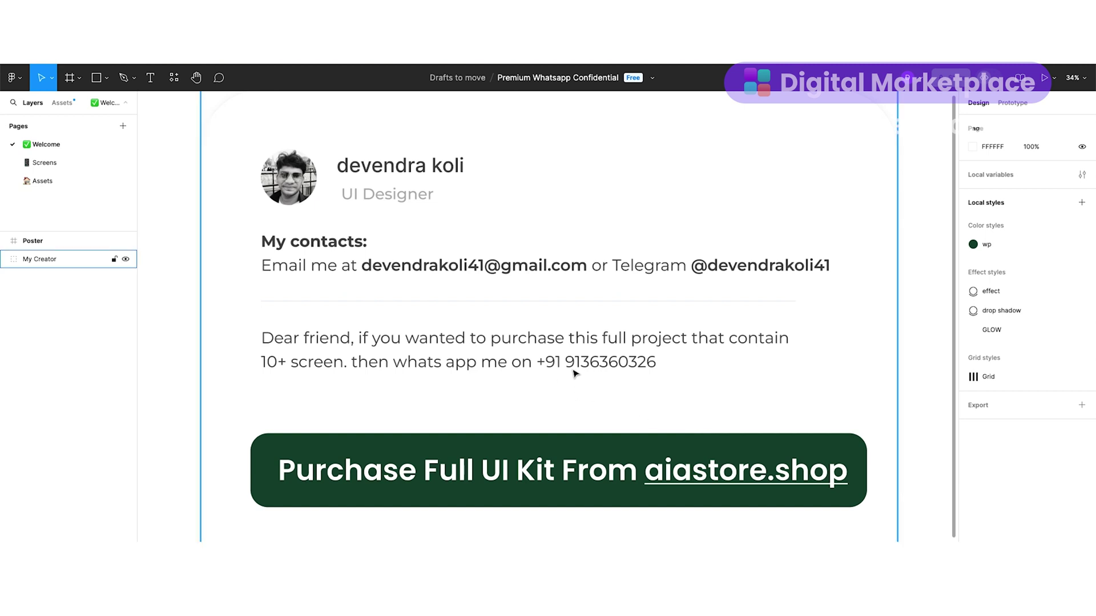
{"action": "scroll", "coordinate": [606, 418], "scroll_direction": "down", "scroll_amount": 3}
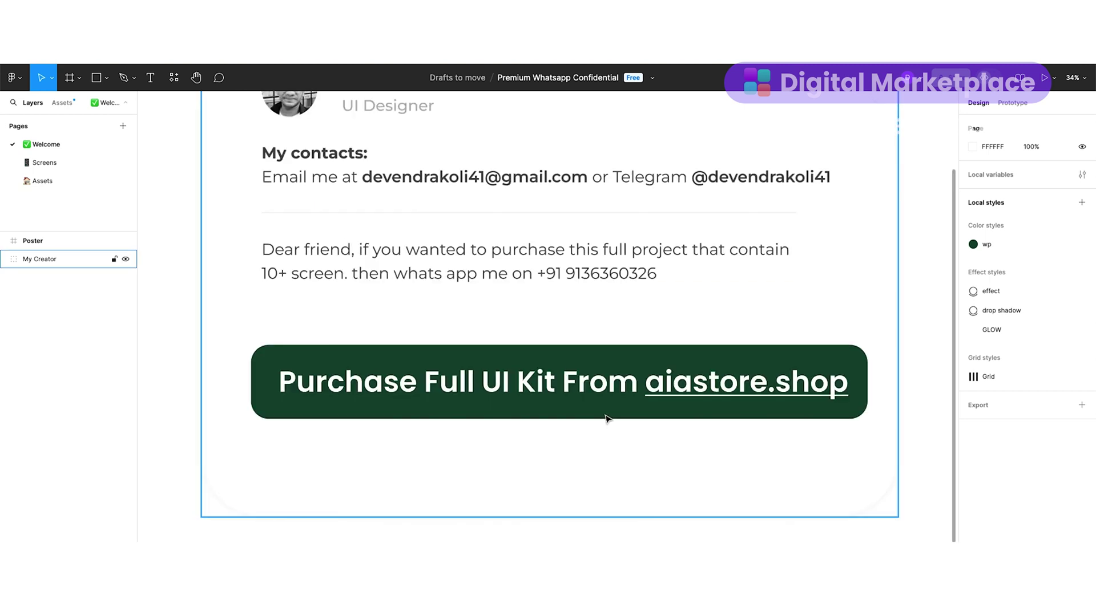
{"action": "scroll", "coordinate": [231, 129], "scroll_direction": "up", "scroll_amount": 1}
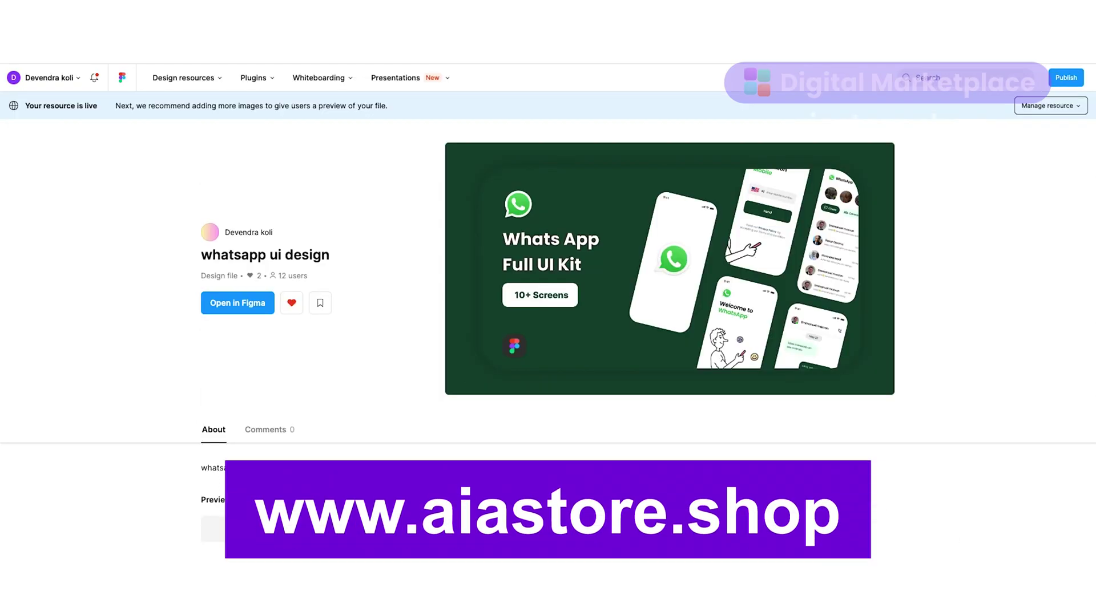
{"action": "scroll", "coordinate": [665, 262], "scroll_direction": "down", "scroll_amount": 1}
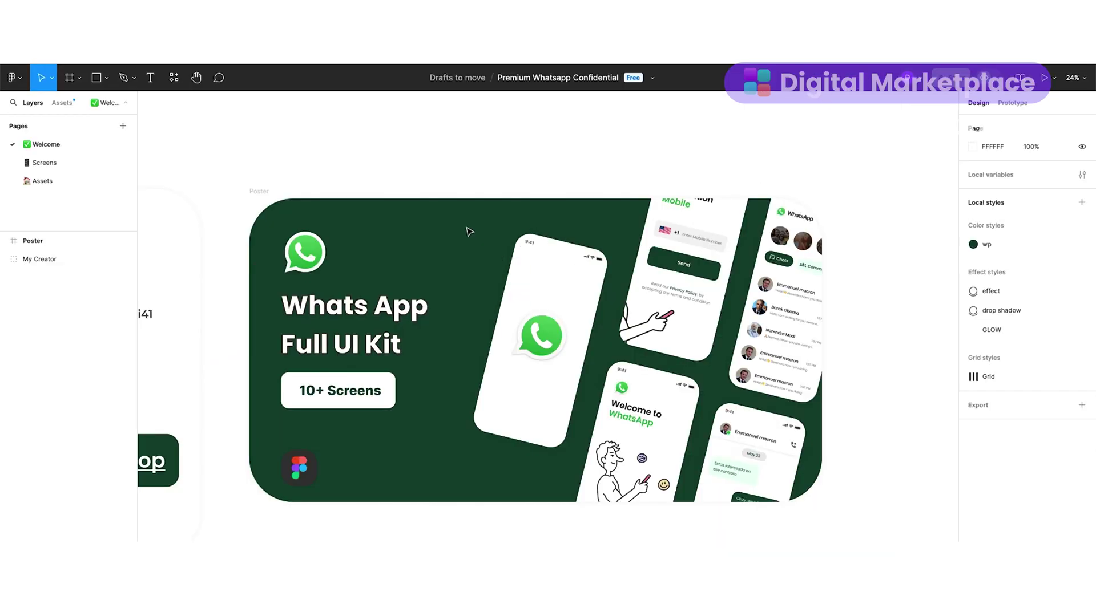
Go to the Screens page and pan across the Splash and Intro screens
{"action": "left_click", "coordinate": [45, 163]}
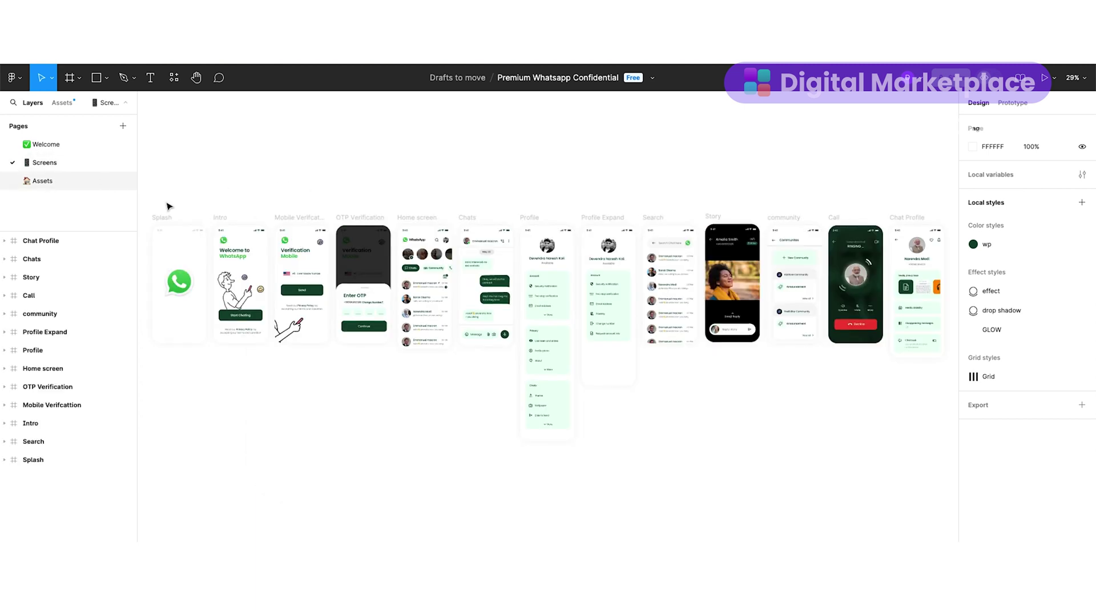
{"action": "scroll", "coordinate": [239, 224], "scroll_direction": "up", "scroll_amount": 5}
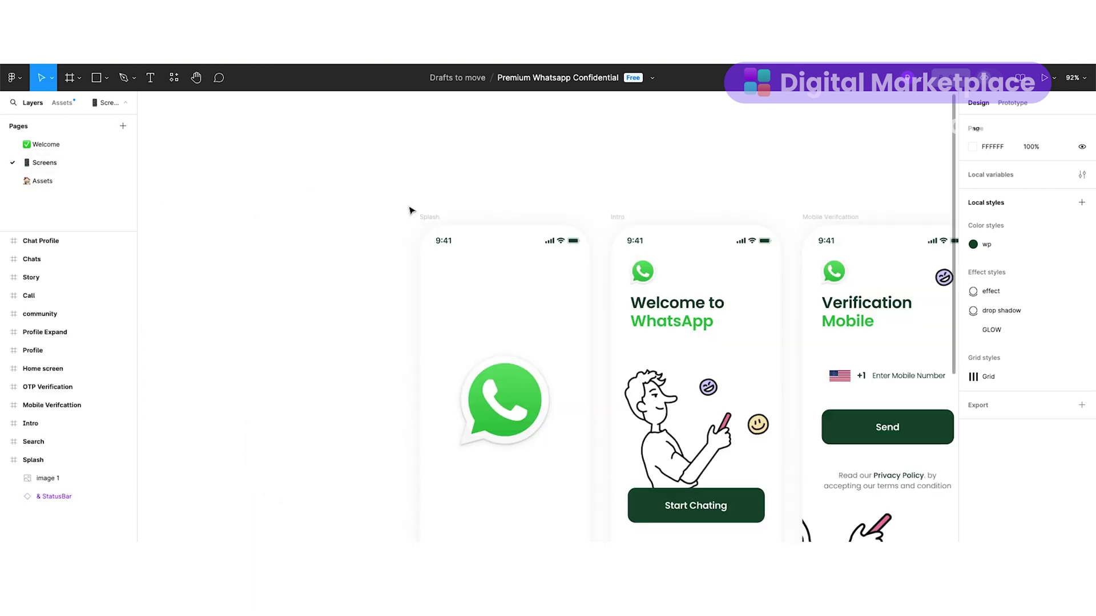
{"action": "scroll", "coordinate": [411, 211], "scroll_direction": "right", "scroll_amount": 5}
{"action": "scroll", "coordinate": [410, 210], "scroll_direction": "down", "scroll_amount": 1}
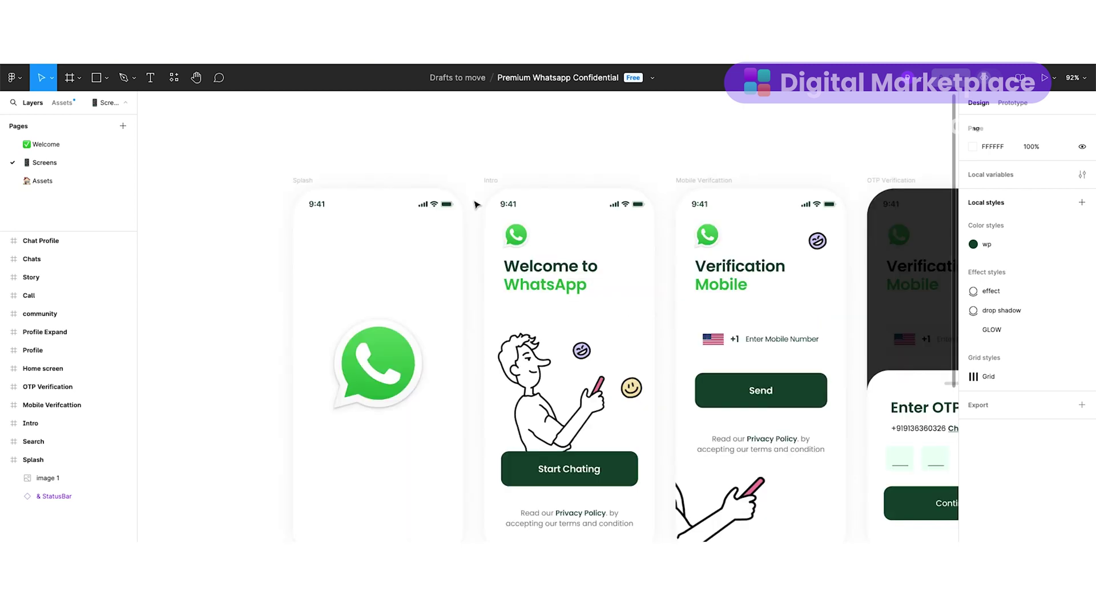
{"action": "scroll", "coordinate": [661, 183], "scroll_direction": "right", "scroll_amount": 5}
{"action": "scroll", "coordinate": [664, 182], "scroll_direction": "up", "scroll_amount": 1}
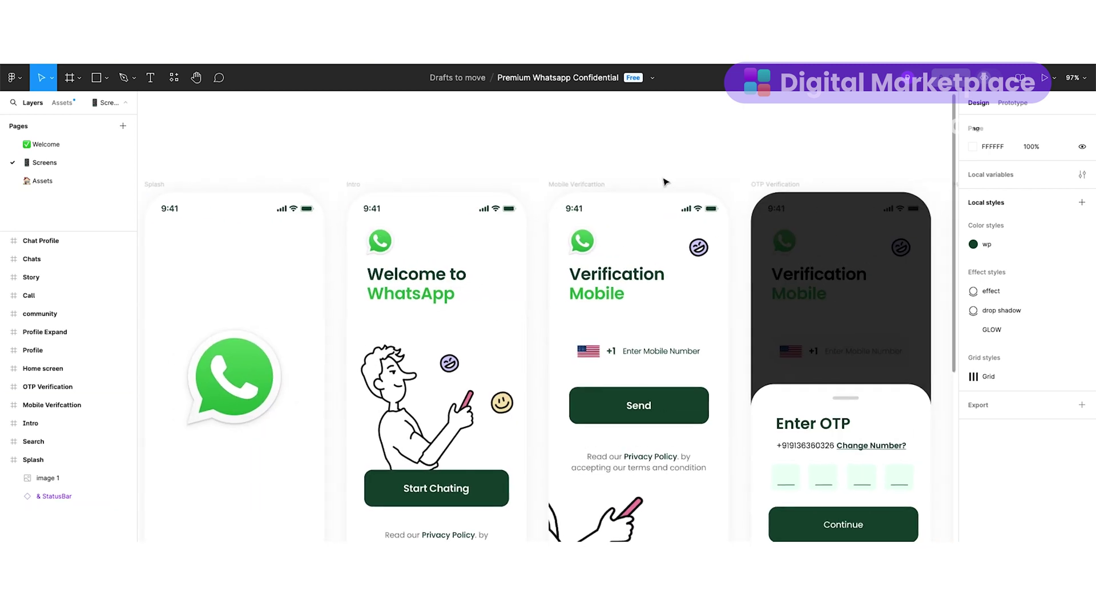
{"action": "scroll", "coordinate": [665, 182], "scroll_direction": "down", "scroll_amount": 3}
{"action": "scroll", "coordinate": [665, 182], "scroll_direction": "right", "scroll_amount": 8}
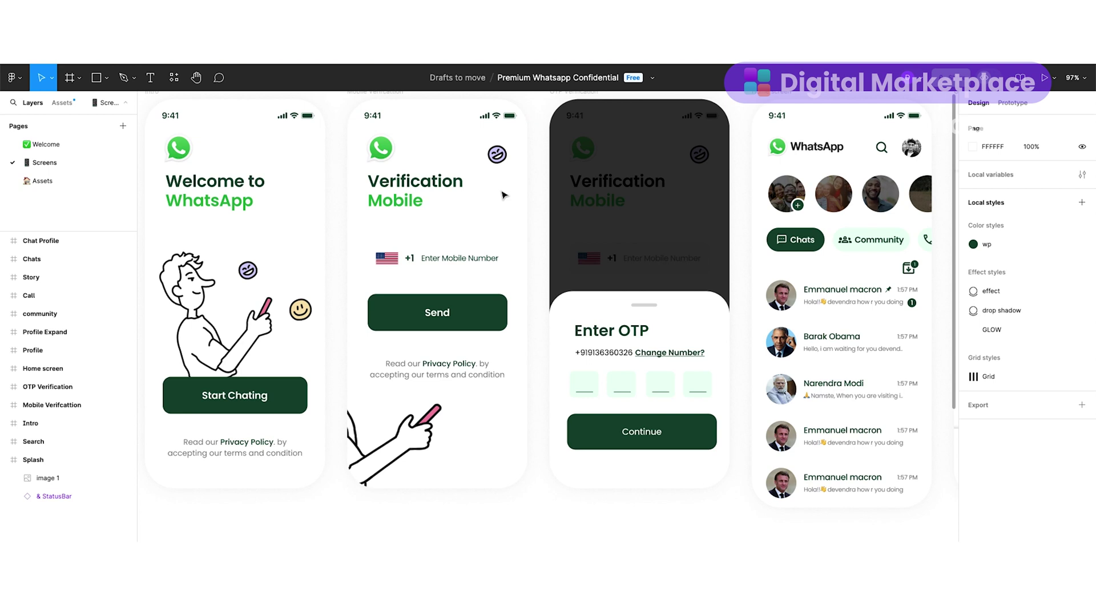
{"action": "scroll", "coordinate": [503, 195], "scroll_direction": "up", "scroll_amount": 2}
Select the Mobile Verification number field, then pan right across the screens to Call
{"action": "left_click", "coordinate": [488, 291]}
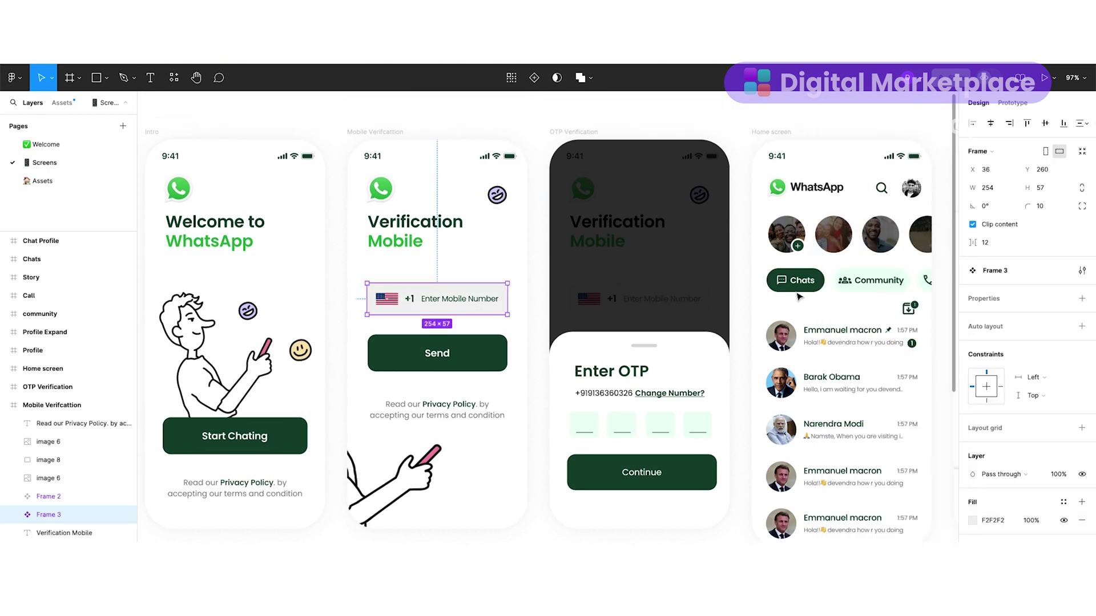
{"action": "scroll", "coordinate": [776, 337], "scroll_direction": "right", "scroll_amount": 4}
{"action": "scroll", "coordinate": [776, 337], "scroll_direction": "up", "scroll_amount": 1}
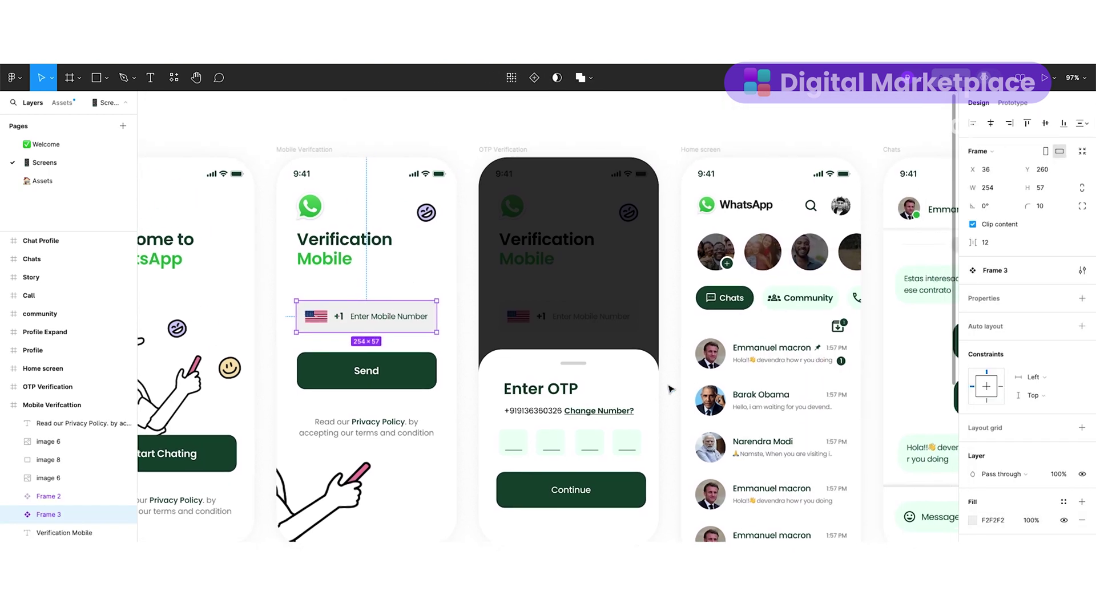
{"action": "scroll", "coordinate": [671, 389], "scroll_direction": "right", "scroll_amount": 5}
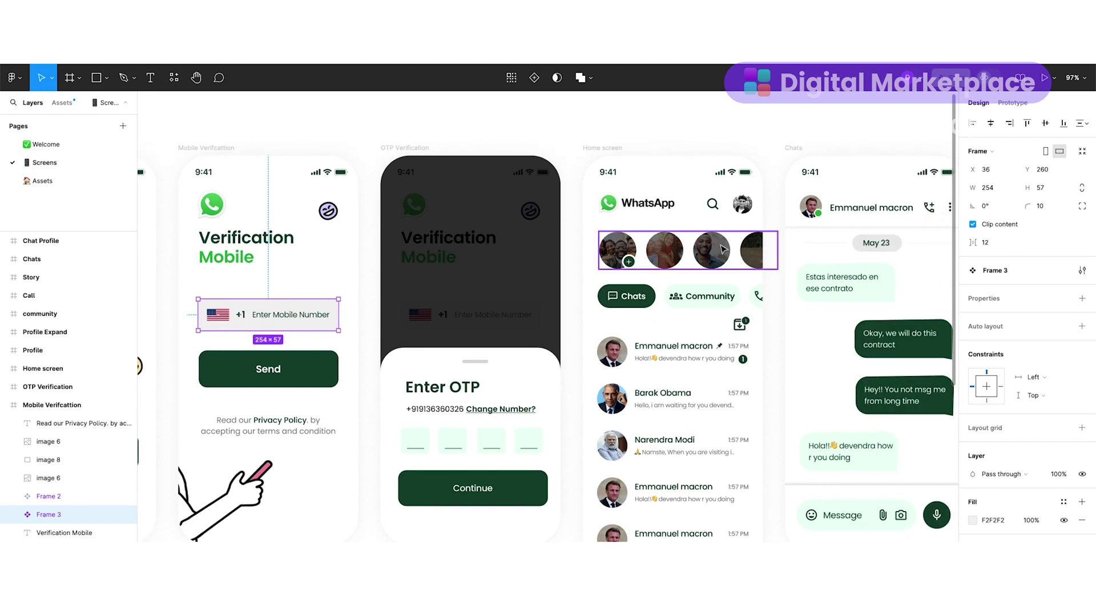
{"action": "scroll", "coordinate": [724, 250], "scroll_direction": "right", "scroll_amount": 18}
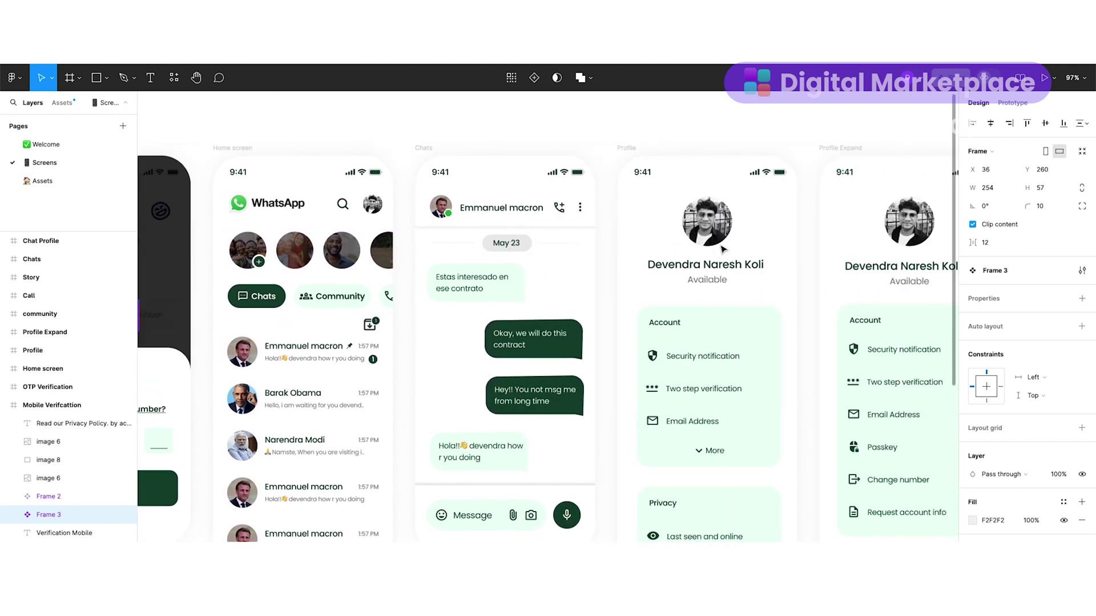
{"action": "scroll", "coordinate": [724, 250], "scroll_direction": "right", "scroll_amount": 7}
{"action": "scroll", "coordinate": [723, 250], "scroll_direction": "right", "scroll_amount": 7}
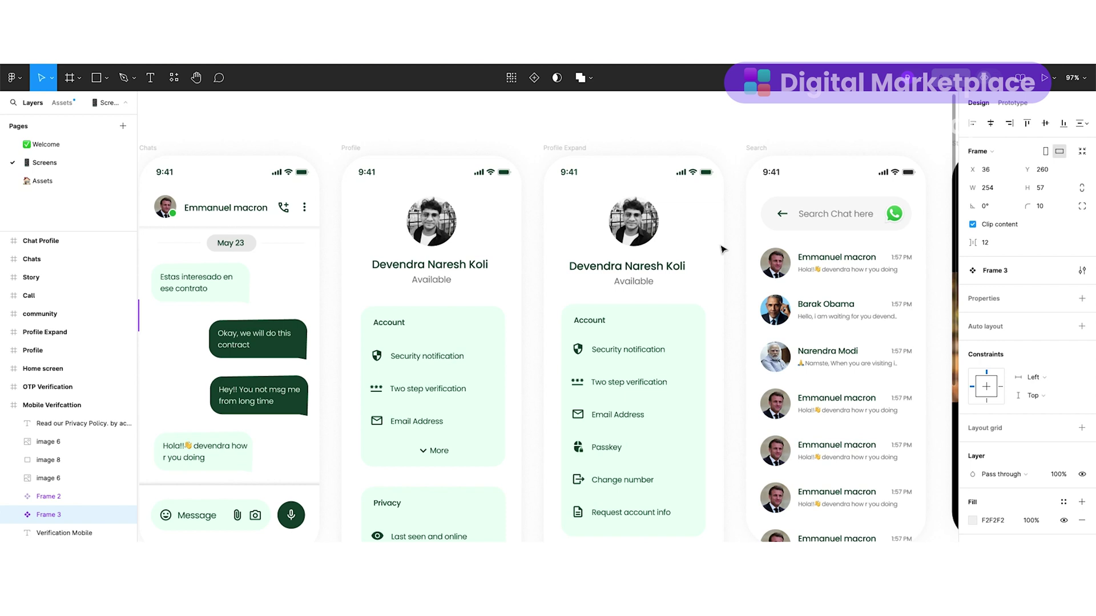
{"action": "scroll", "coordinate": [722, 249], "scroll_direction": "right", "scroll_amount": 20}
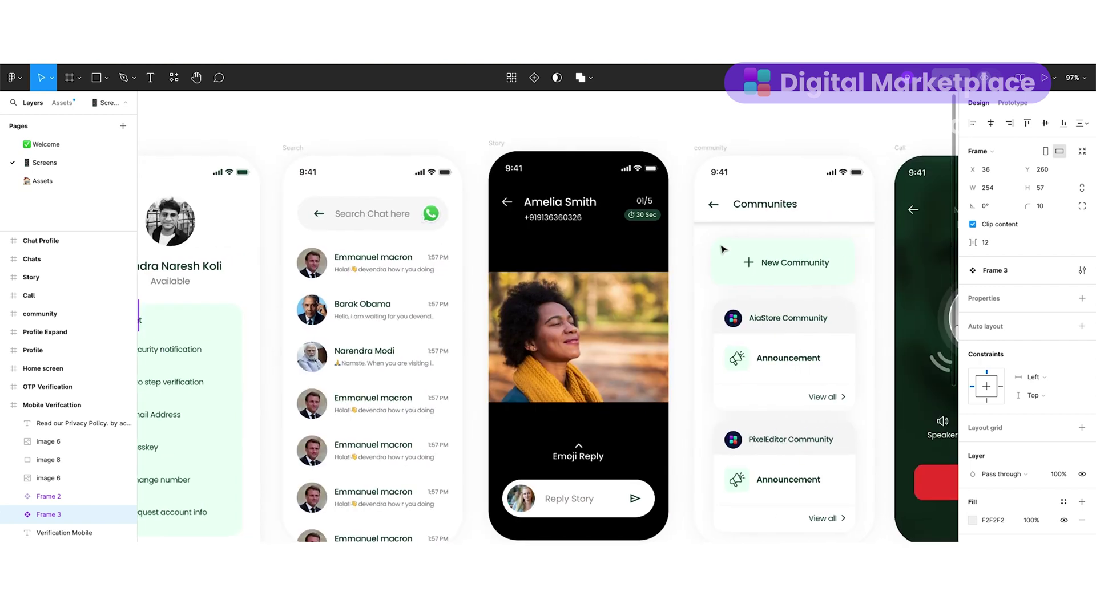
{"action": "scroll", "coordinate": [723, 249], "scroll_direction": "right", "scroll_amount": 7}
{"action": "scroll", "coordinate": [722, 249], "scroll_direction": "left", "scroll_amount": 7}
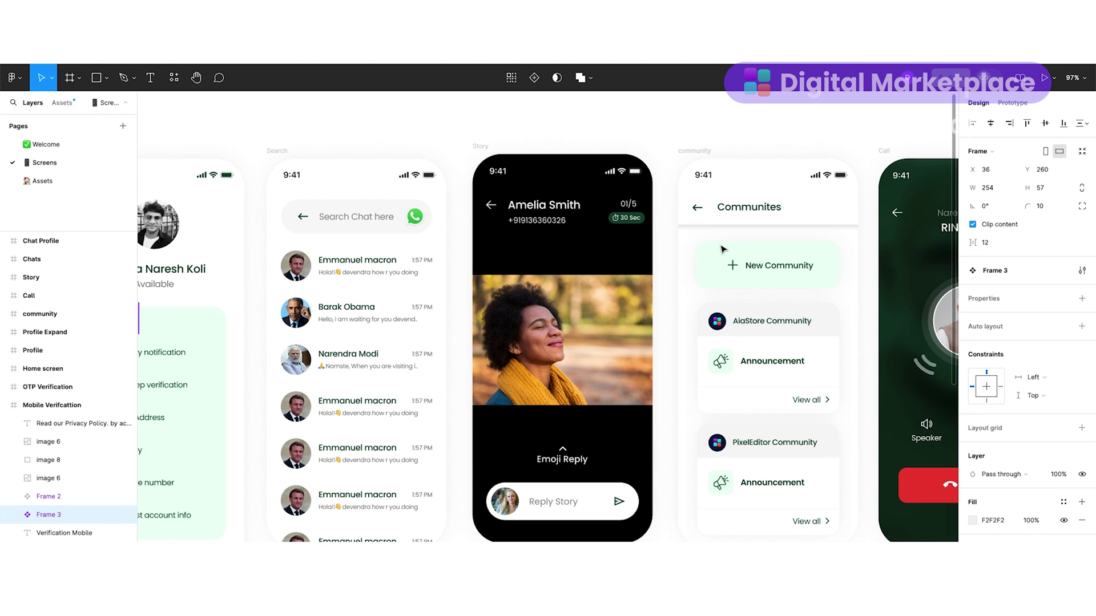
{"action": "scroll", "coordinate": [722, 249], "scroll_direction": "left", "scroll_amount": 20}
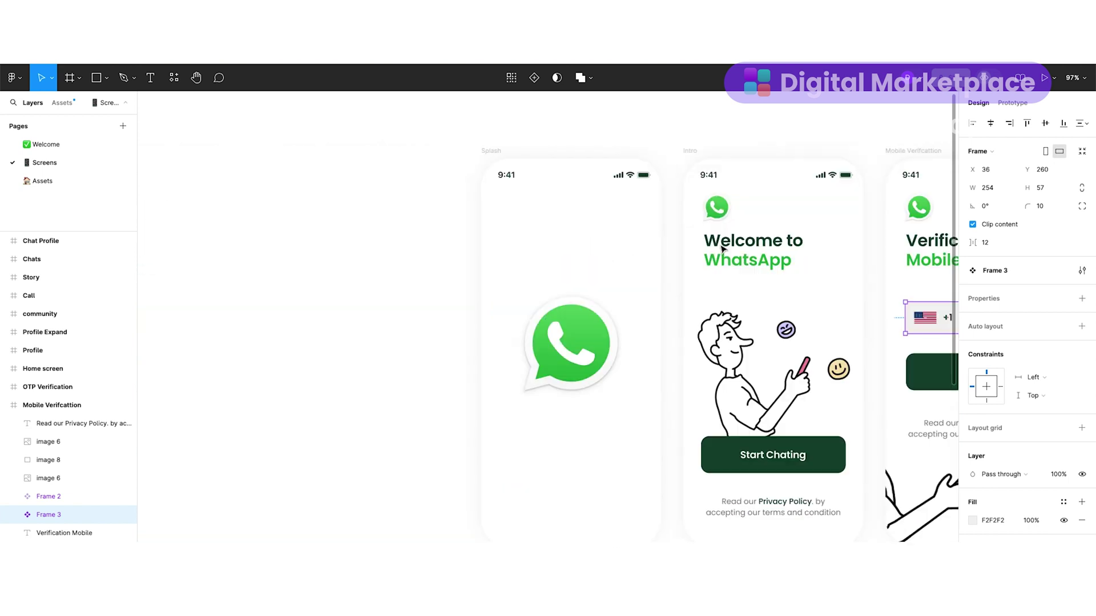
{"action": "scroll", "coordinate": [723, 249], "scroll_direction": "down", "scroll_amount": 1}
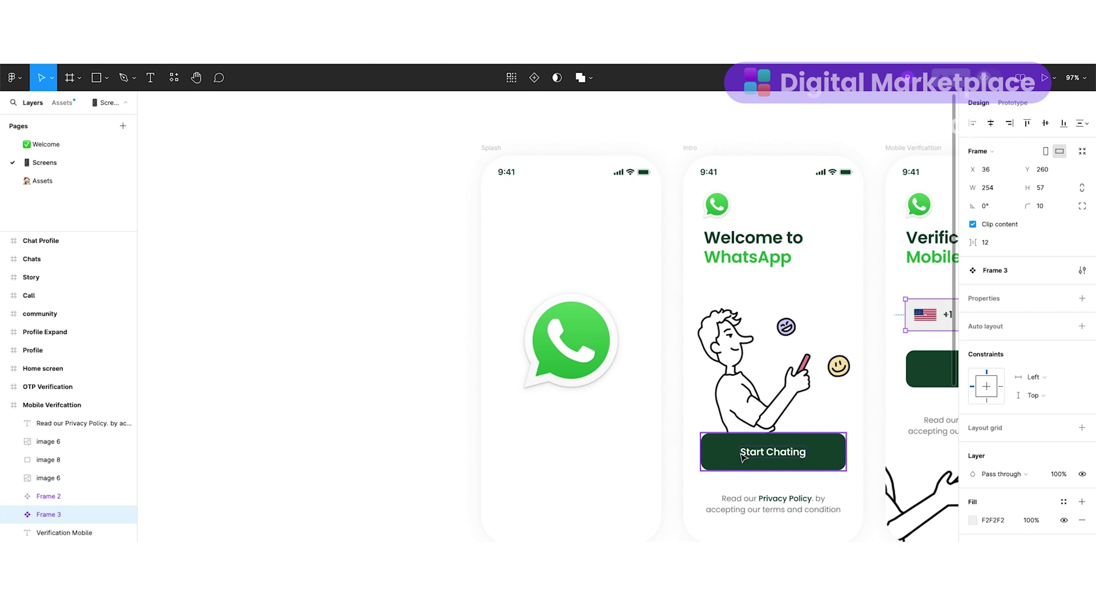
On the Assets page, inspect the dark green, light green and white colour swatches
{"action": "left_click", "coordinate": [60, 184]}
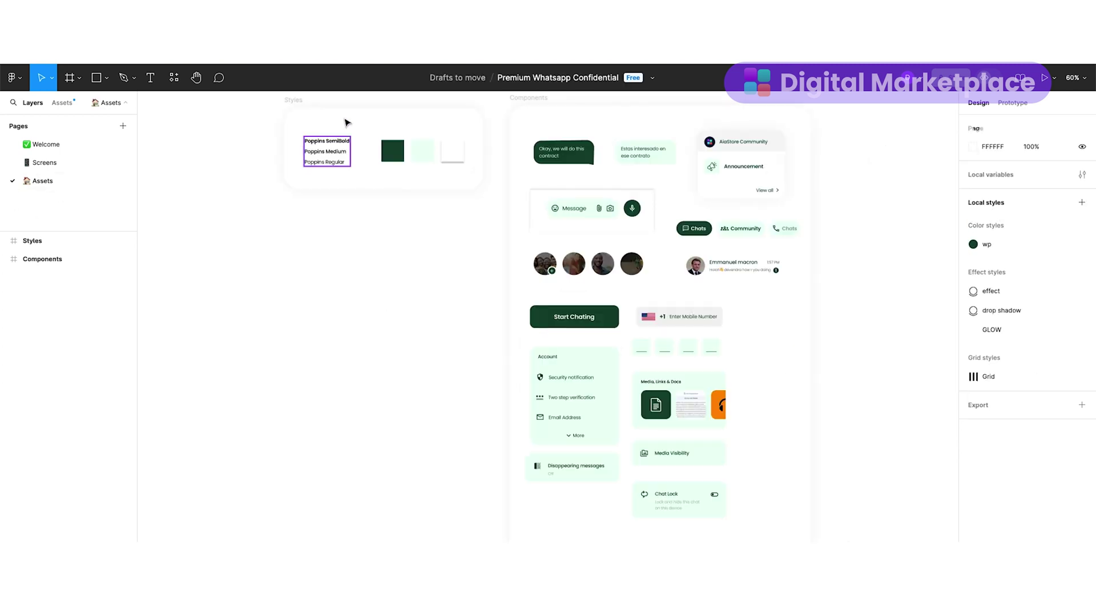
{"action": "scroll", "coordinate": [340, 139], "scroll_direction": "up", "scroll_amount": 5}
{"action": "scroll", "coordinate": [337, 140], "scroll_direction": "up", "scroll_amount": 2}
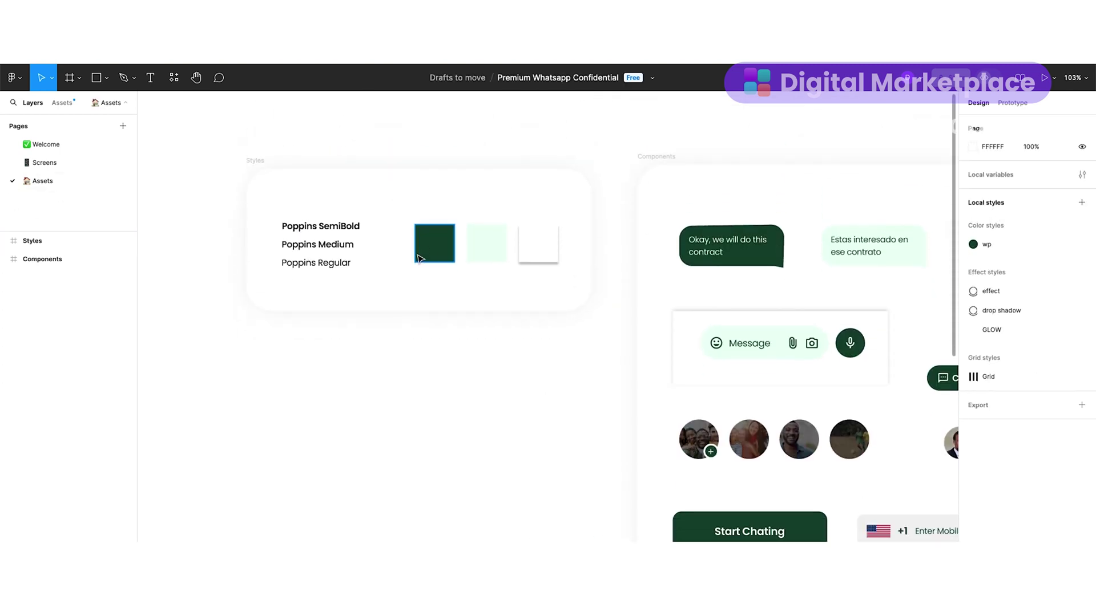
{"action": "left_click", "coordinate": [430, 258]}
{"action": "left_click", "coordinate": [495, 255]}
{"action": "left_click", "coordinate": [525, 258]}
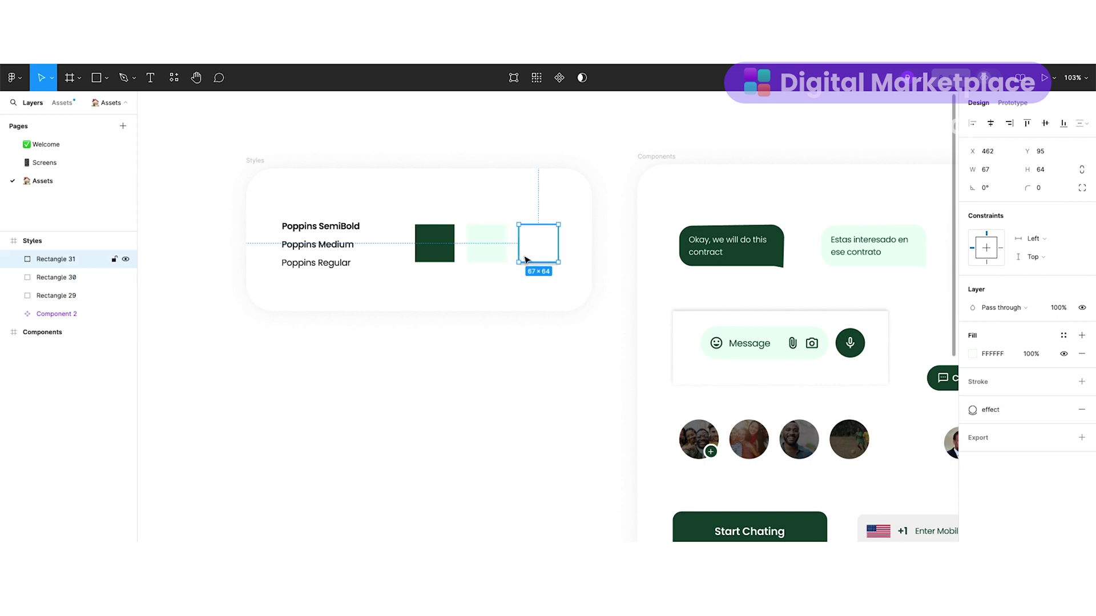
{"action": "left_click", "coordinate": [302, 238]}
Inspect the Poppins font samples group on the Assets page
{"action": "scroll", "coordinate": [302, 238], "scroll_direction": "up", "scroll_amount": 3}
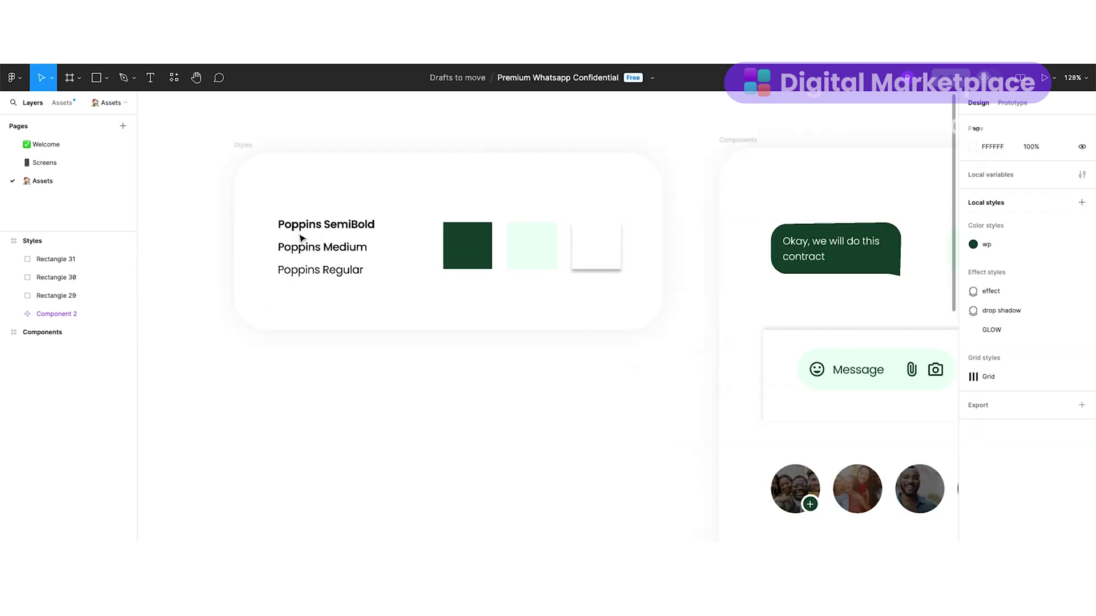
{"action": "scroll", "coordinate": [301, 238], "scroll_direction": "up", "scroll_amount": 2}
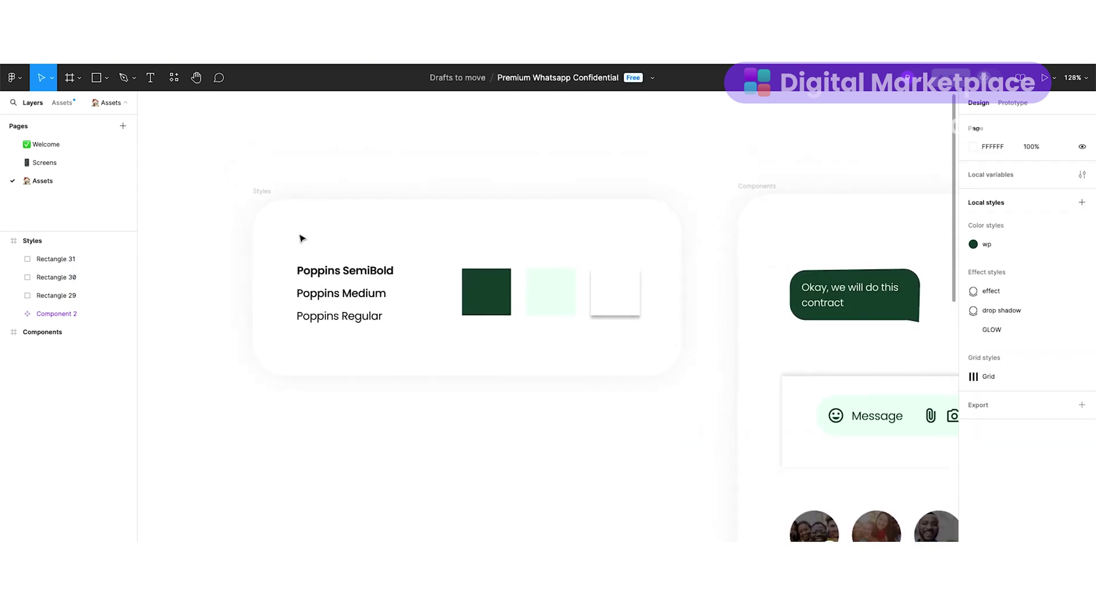
{"action": "left_click", "coordinate": [370, 280]}
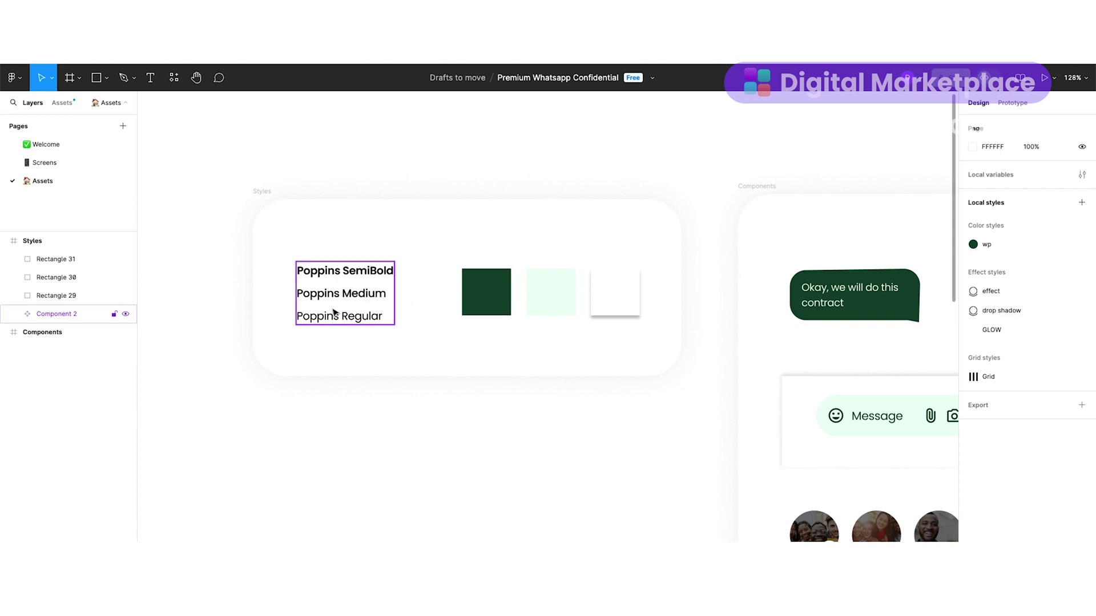
{"action": "left_click", "coordinate": [465, 323]}
Zoom out over the Assets page and return to the Screens page
{"action": "scroll", "coordinate": [465, 323], "scroll_direction": "down", "scroll_amount": 2, "text": "ctrl"}
{"action": "scroll", "coordinate": [464, 324], "scroll_direction": "right", "scroll_amount": 4}
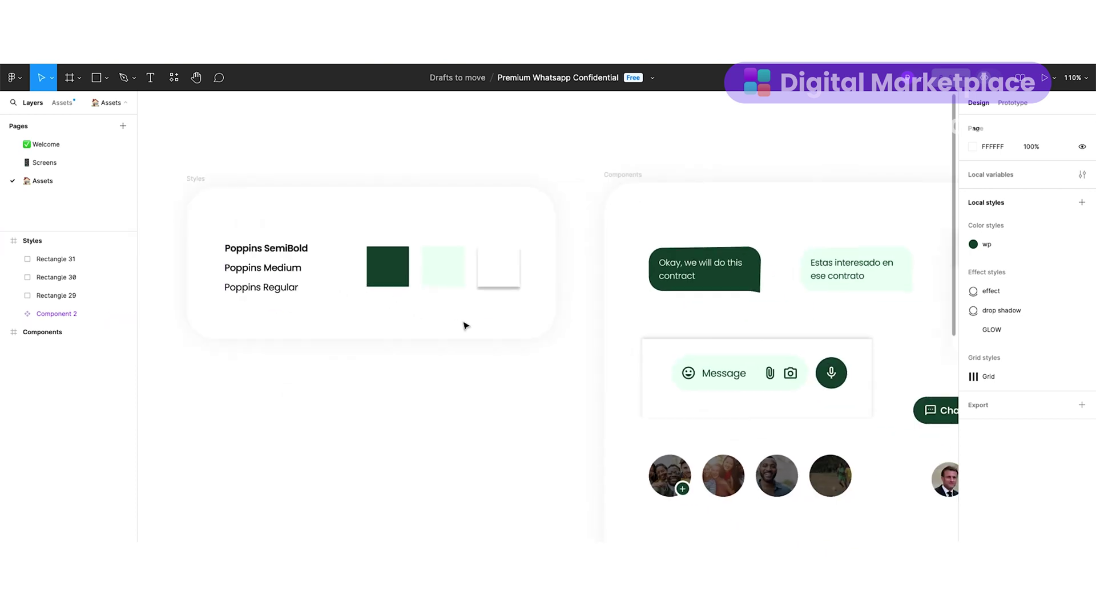
{"action": "scroll", "coordinate": [465, 325], "scroll_direction": "down", "scroll_amount": 3, "text": "ctrl"}
{"action": "scroll", "coordinate": [464, 325], "scroll_direction": "down", "scroll_amount": 2}
{"action": "scroll", "coordinate": [269, 170], "scroll_direction": "up", "scroll_amount": 1}
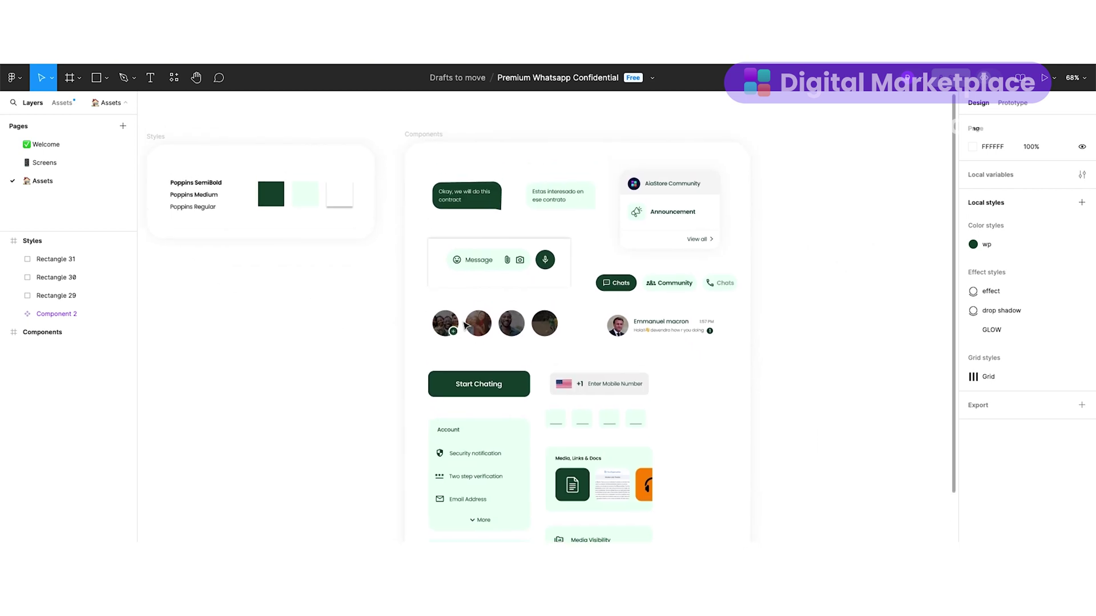
{"action": "left_click", "coordinate": [51, 163]}
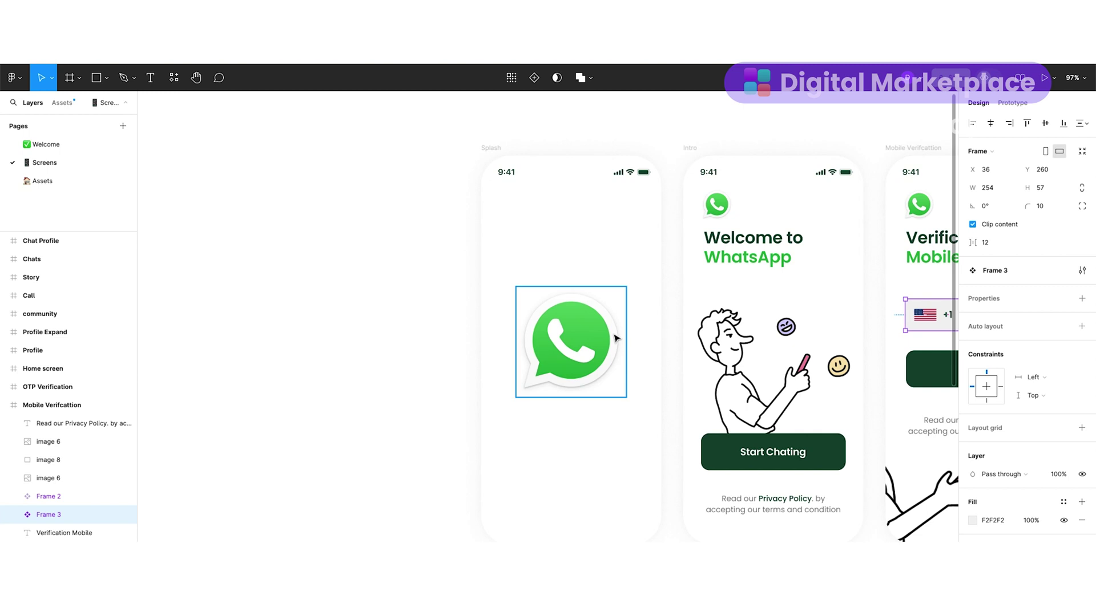
{"action": "scroll", "coordinate": [696, 217], "scroll_direction": "right", "scroll_amount": 3}
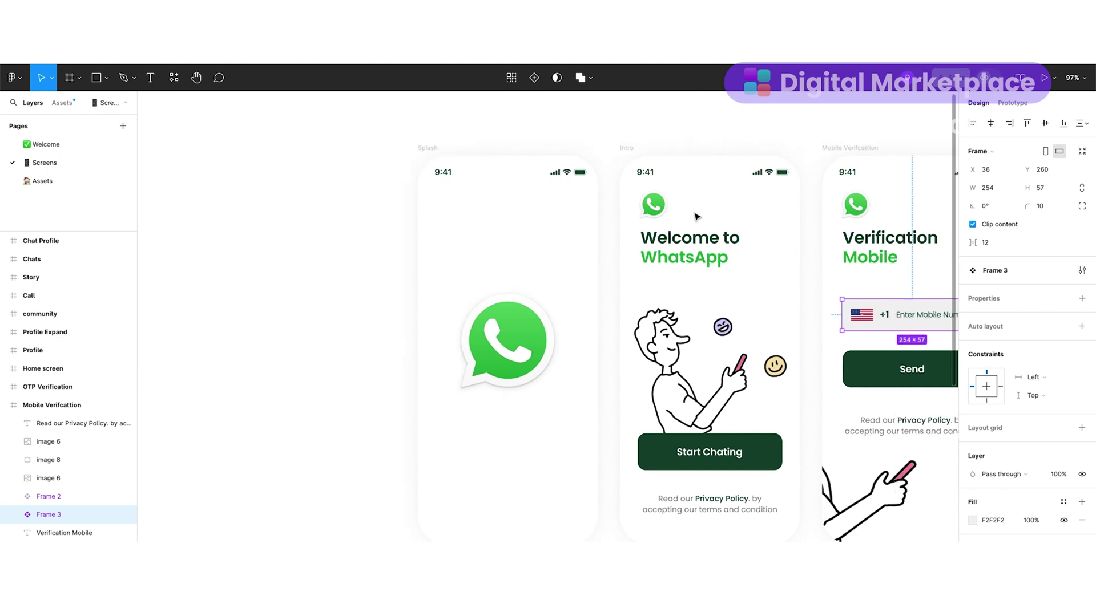
{"action": "scroll", "coordinate": [696, 217], "scroll_direction": "right", "scroll_amount": 6}
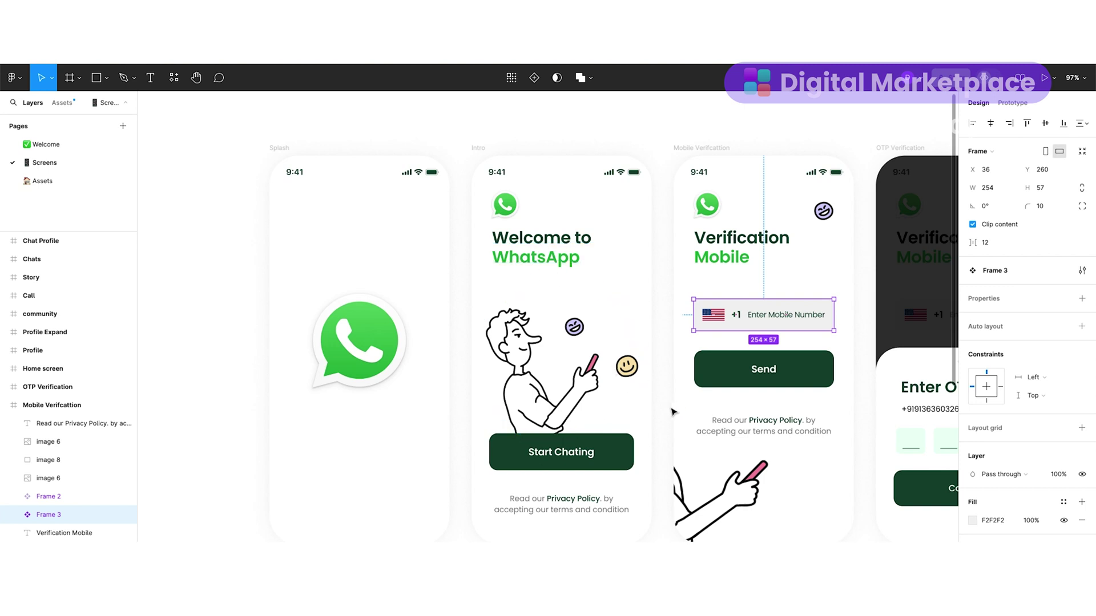
{"action": "scroll", "coordinate": [693, 385], "scroll_direction": "down", "scroll_amount": 2}
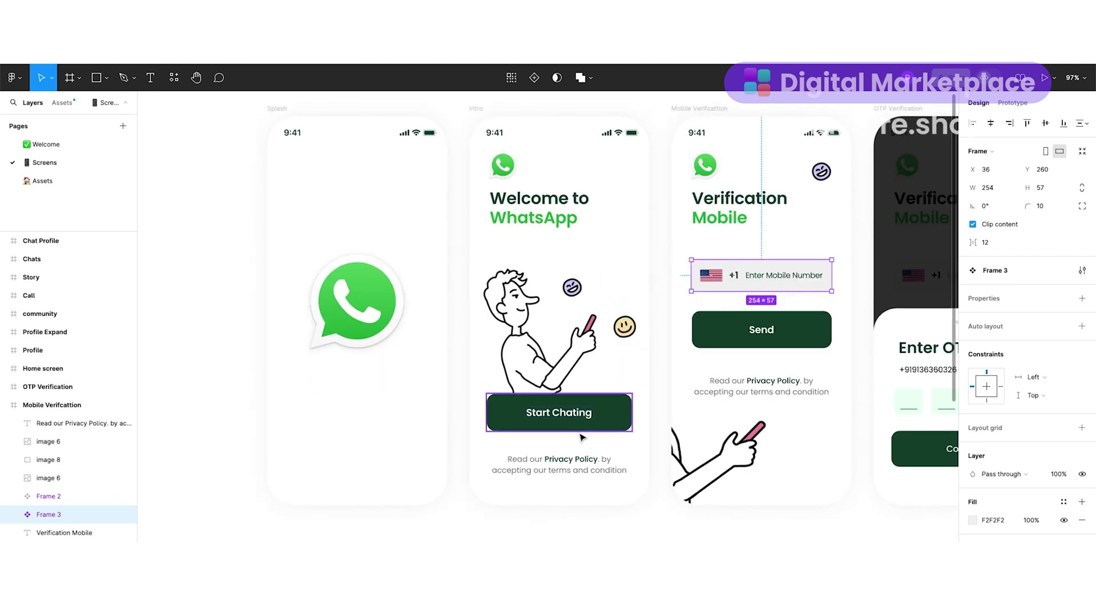
{"action": "scroll", "coordinate": [579, 437], "scroll_direction": "left", "scroll_amount": 1}
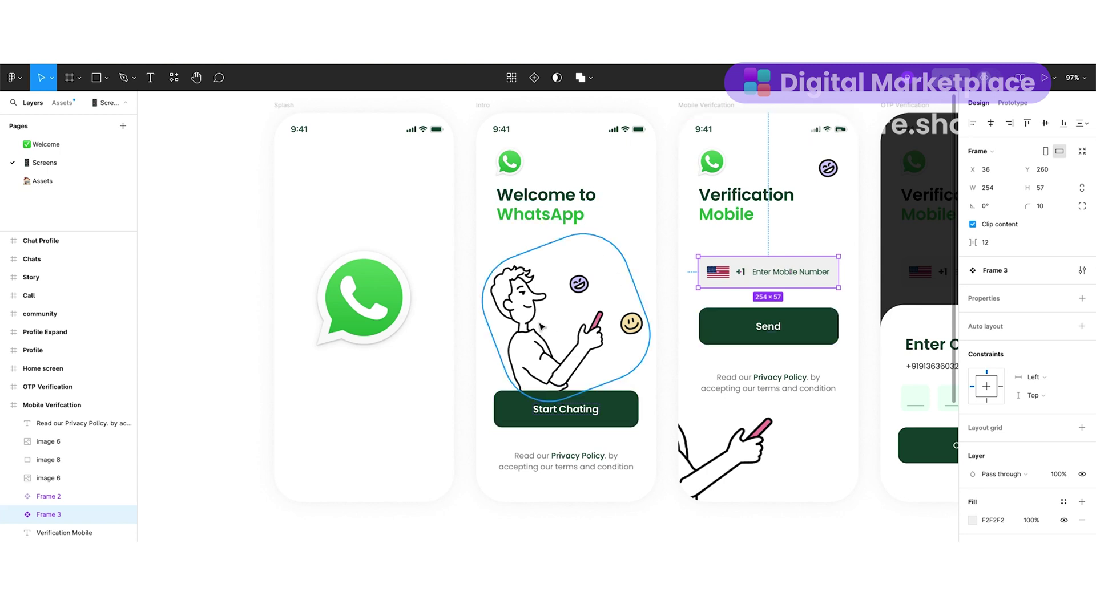
{"action": "left_click", "coordinate": [581, 418]}
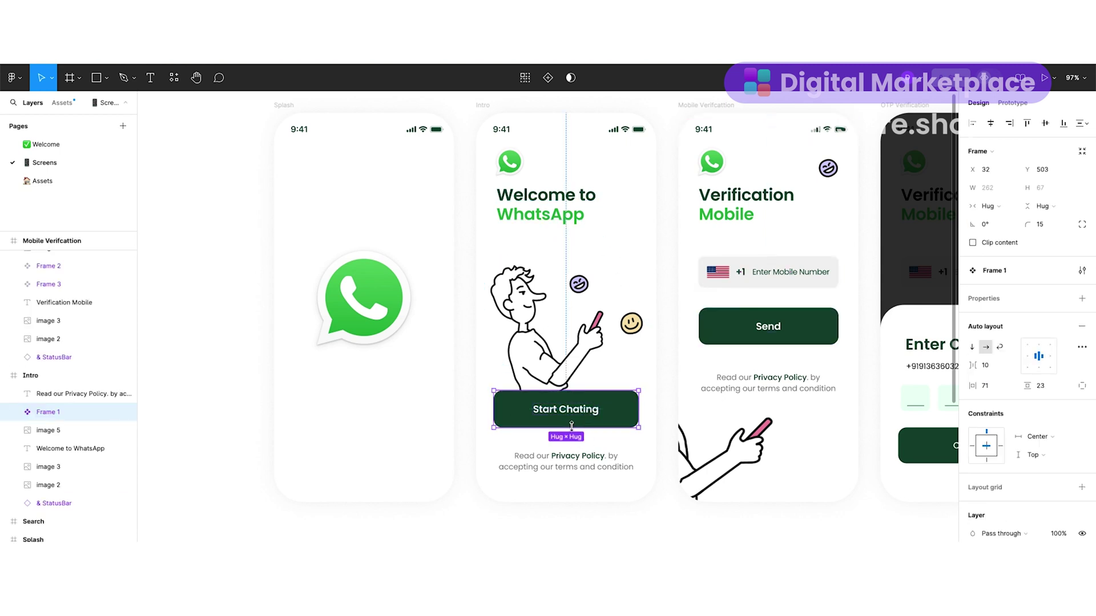
{"action": "left_click", "coordinate": [580, 489]}
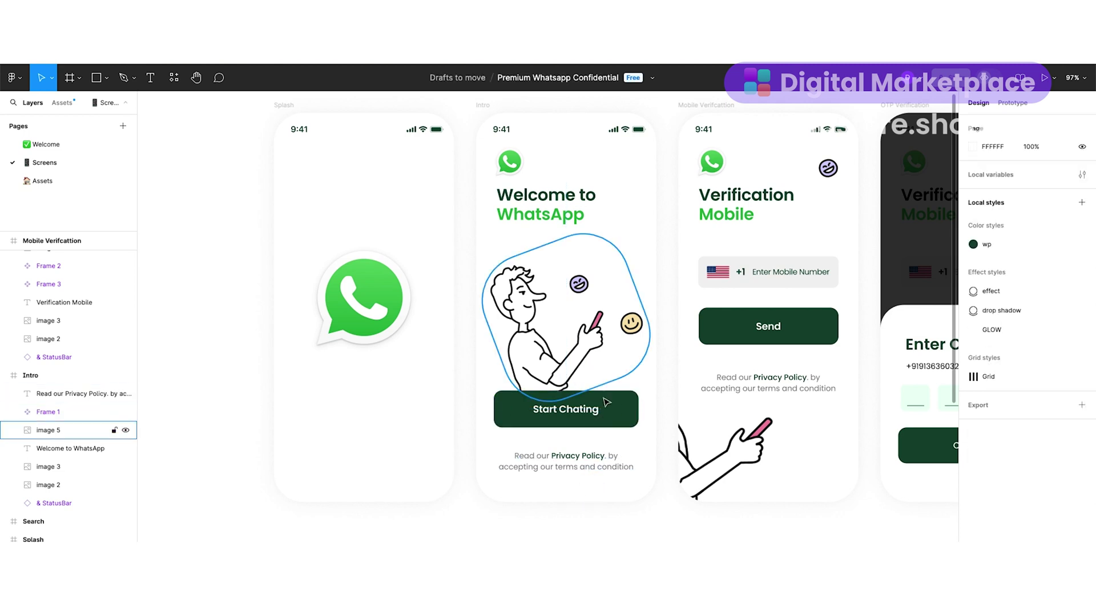
{"action": "left_click", "coordinate": [502, 208]}
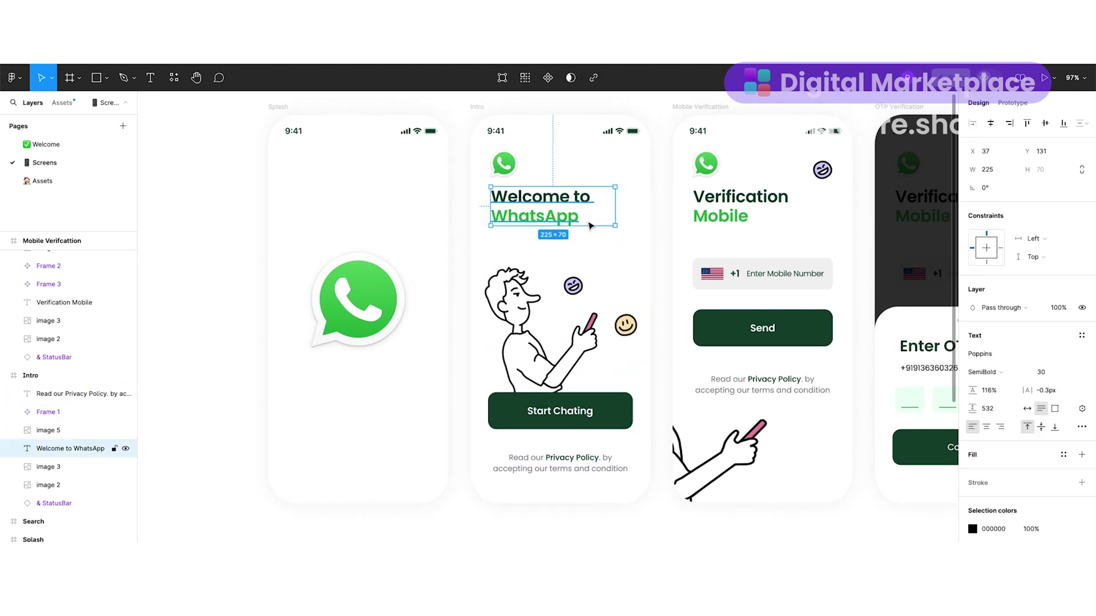
{"action": "scroll", "coordinate": [628, 240], "scroll_direction": "up", "scroll_amount": 2}
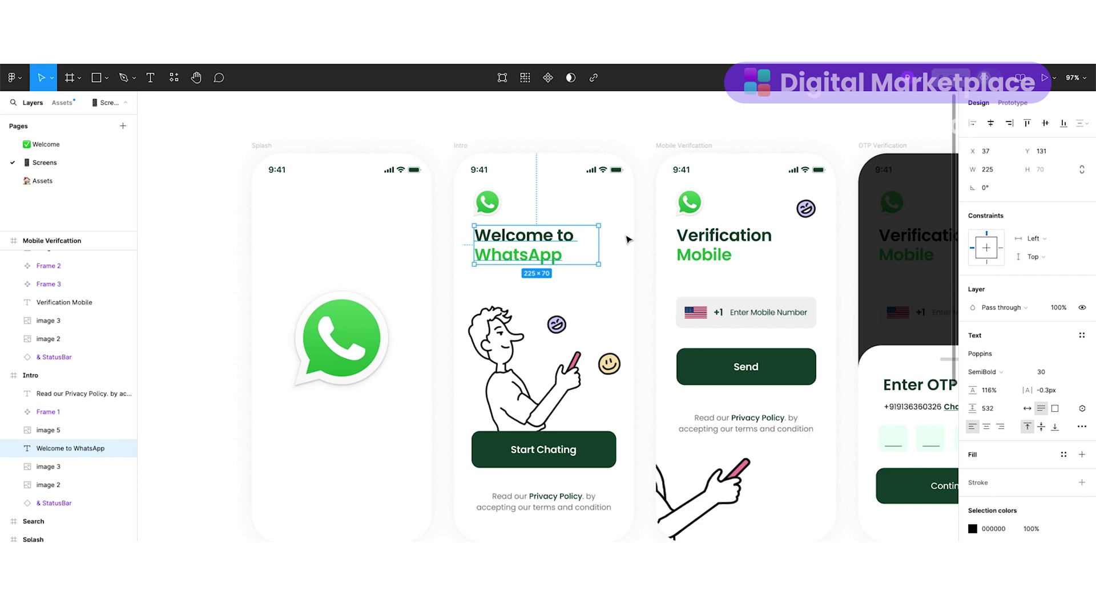
{"action": "scroll", "coordinate": [781, 342], "scroll_direction": "down", "scroll_amount": 2}
{"action": "scroll", "coordinate": [781, 342], "scroll_direction": "right", "scroll_amount": 2}
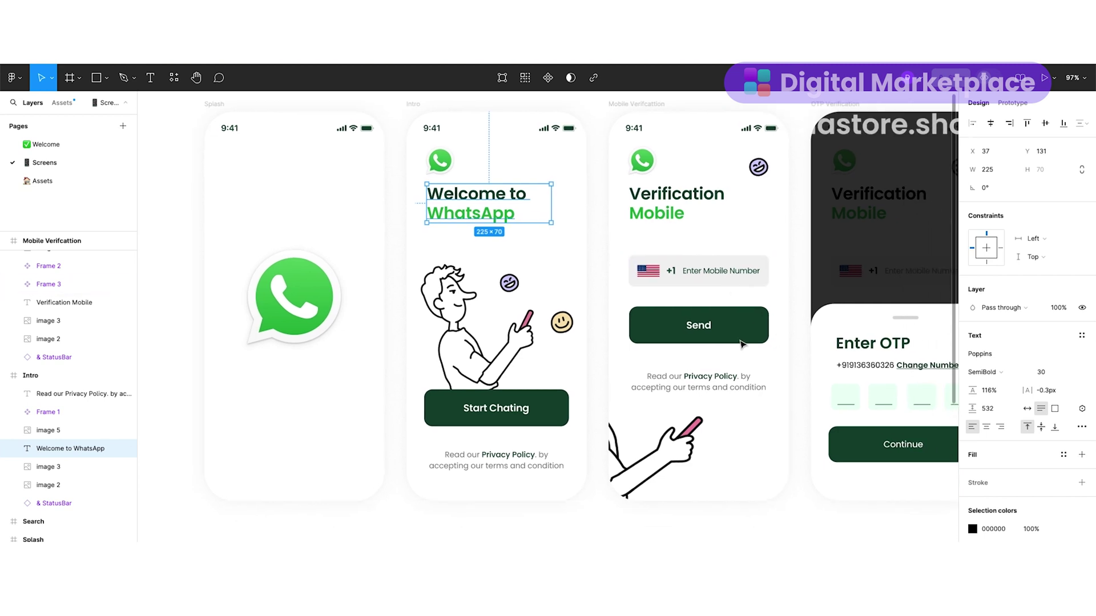
{"action": "left_click", "coordinate": [726, 279]}
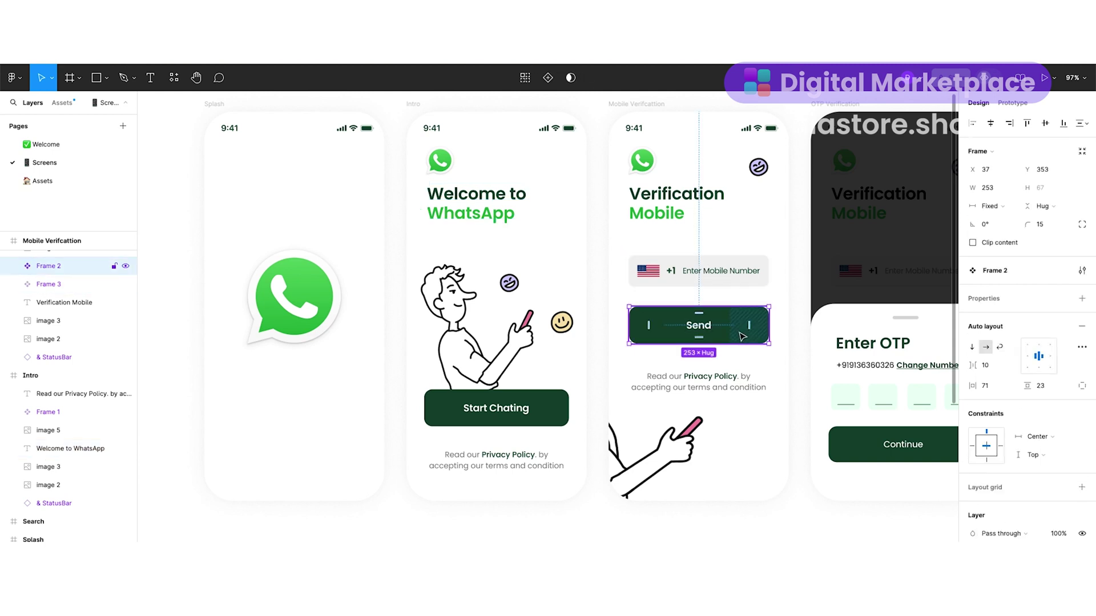
{"action": "left_click", "coordinate": [690, 405]}
{"action": "left_click", "coordinate": [706, 393]}
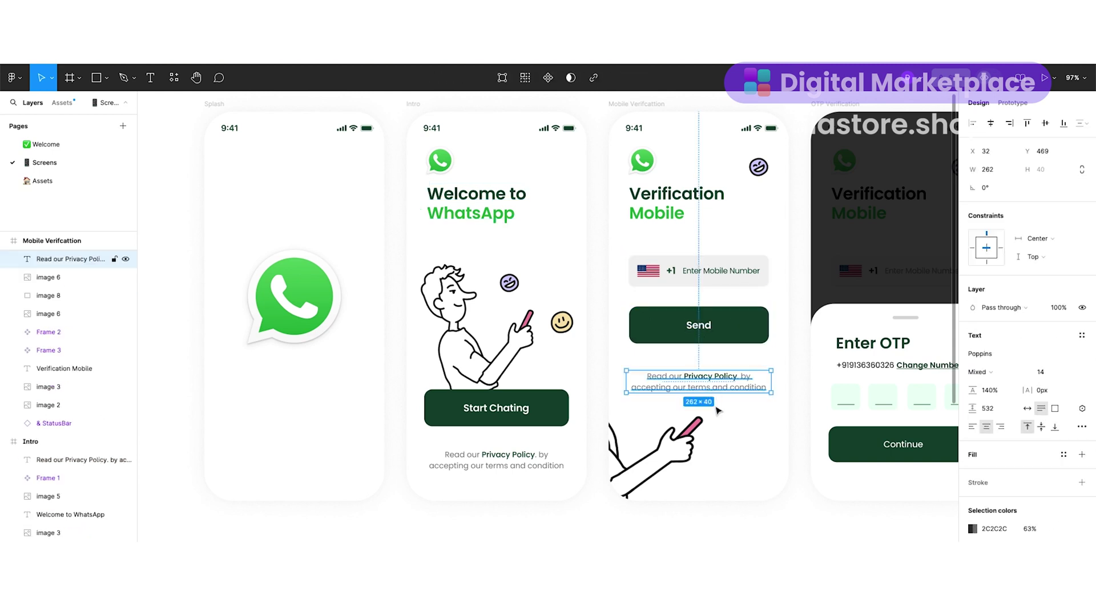
{"action": "left_click", "coordinate": [709, 205]}
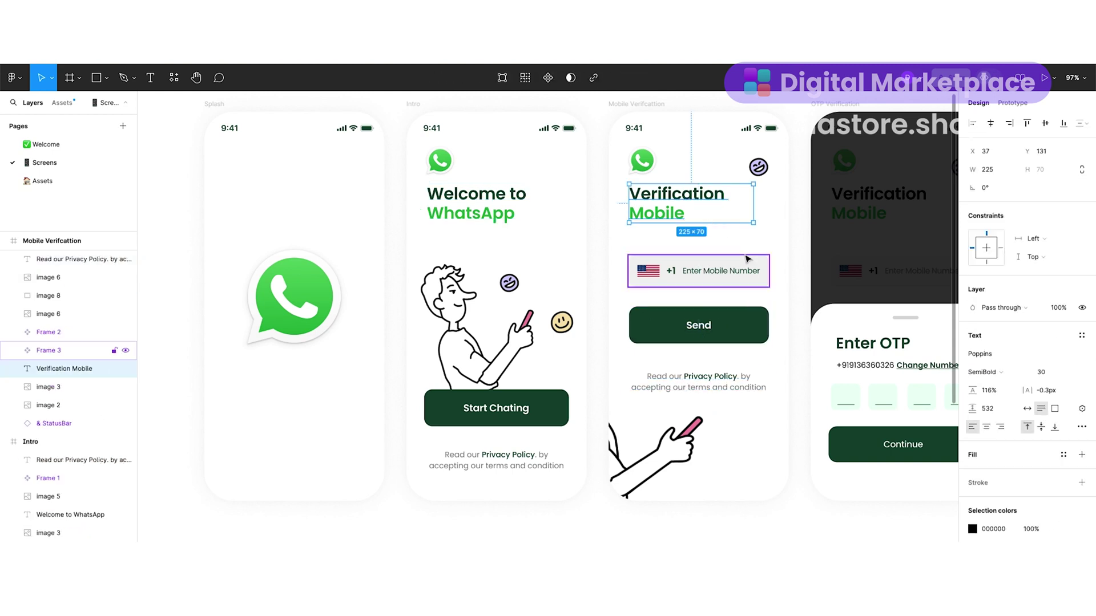
{"action": "left_click", "coordinate": [759, 320]}
{"action": "scroll", "coordinate": [680, 134], "scroll_direction": "up", "scroll_amount": 2}
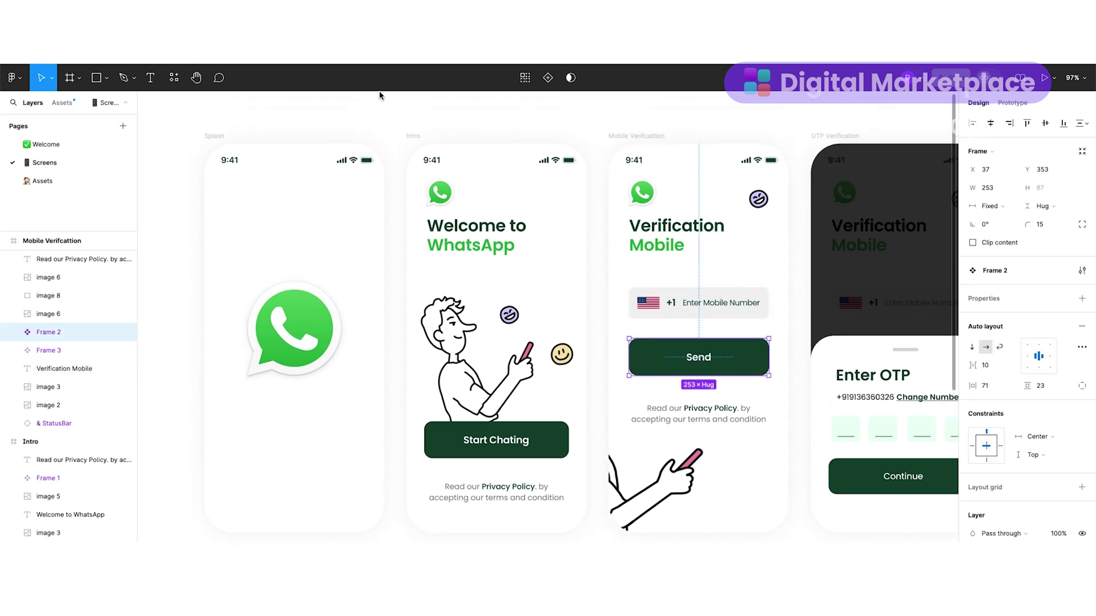
{"action": "left_click", "coordinate": [485, 353]}
{"action": "left_click", "coordinate": [713, 305]}
{"action": "left_click", "coordinate": [685, 422]}
{"action": "left_click", "coordinate": [687, 451]}
{"action": "scroll", "coordinate": [741, 363], "scroll_direction": "right", "scroll_amount": 2}
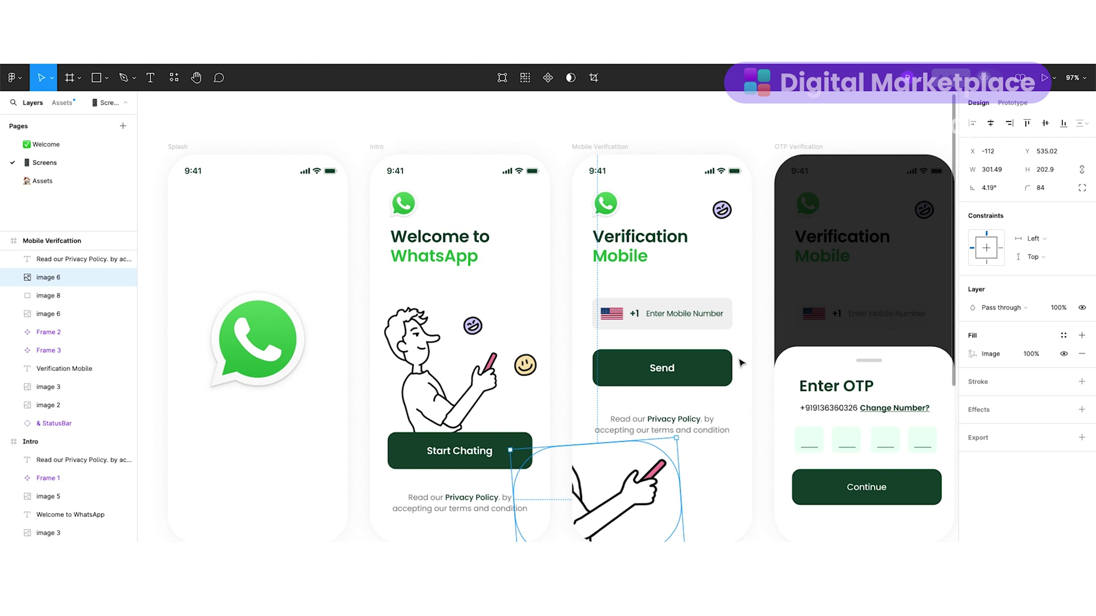
{"action": "scroll", "coordinate": [741, 363], "scroll_direction": "right", "scroll_amount": 10}
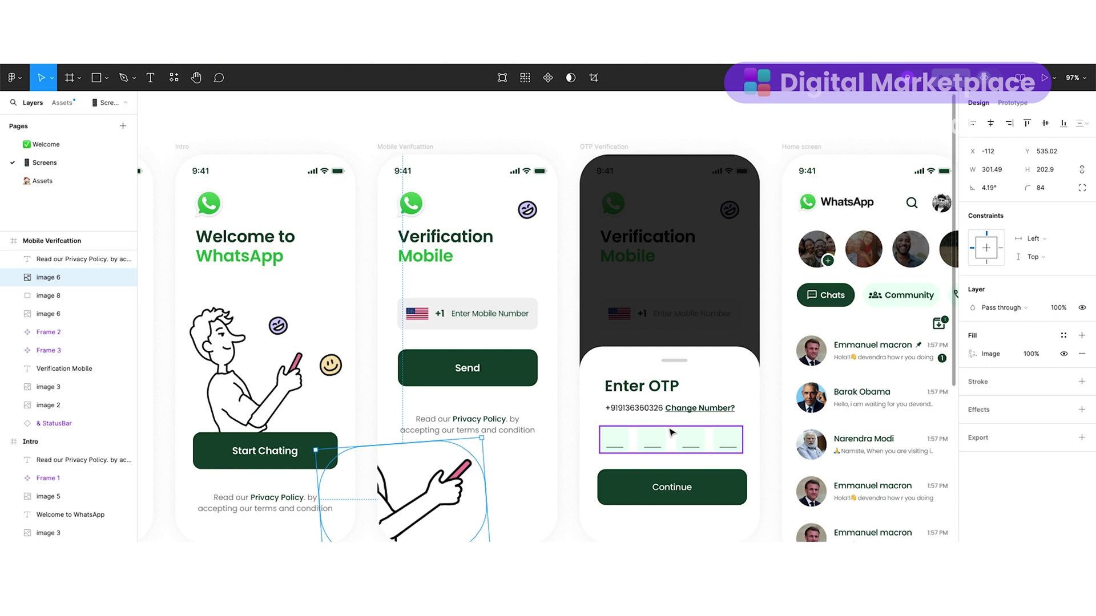
Add auto layout to the OTP screen's Continue button with Shift+A, then pan toward Home
{"action": "left_click", "coordinate": [707, 414]}
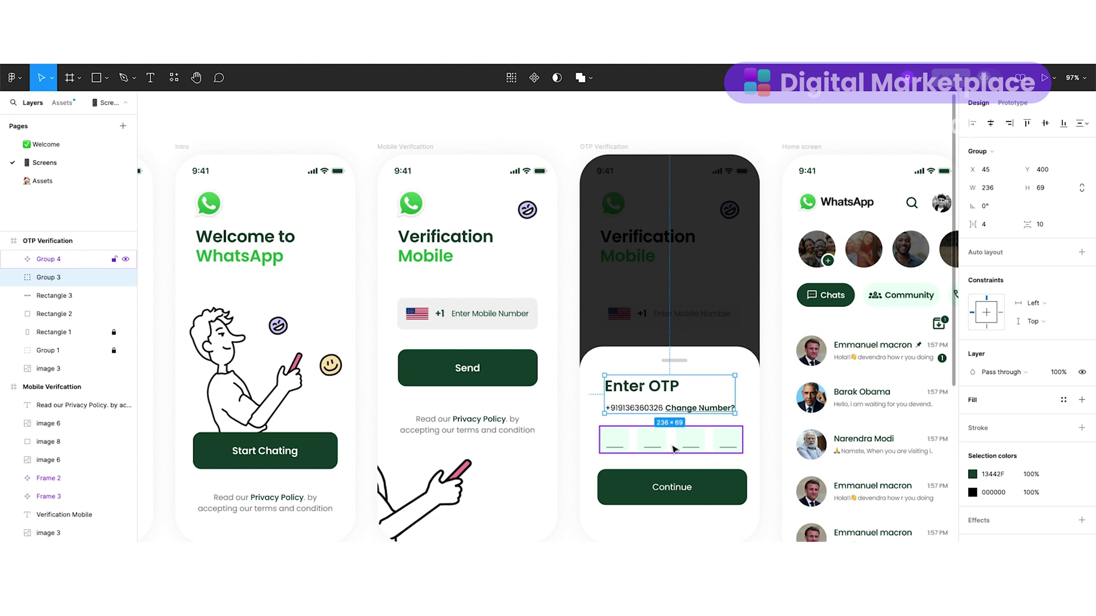
{"action": "left_click", "coordinate": [691, 492]}
{"action": "key", "text": "shift+a"}
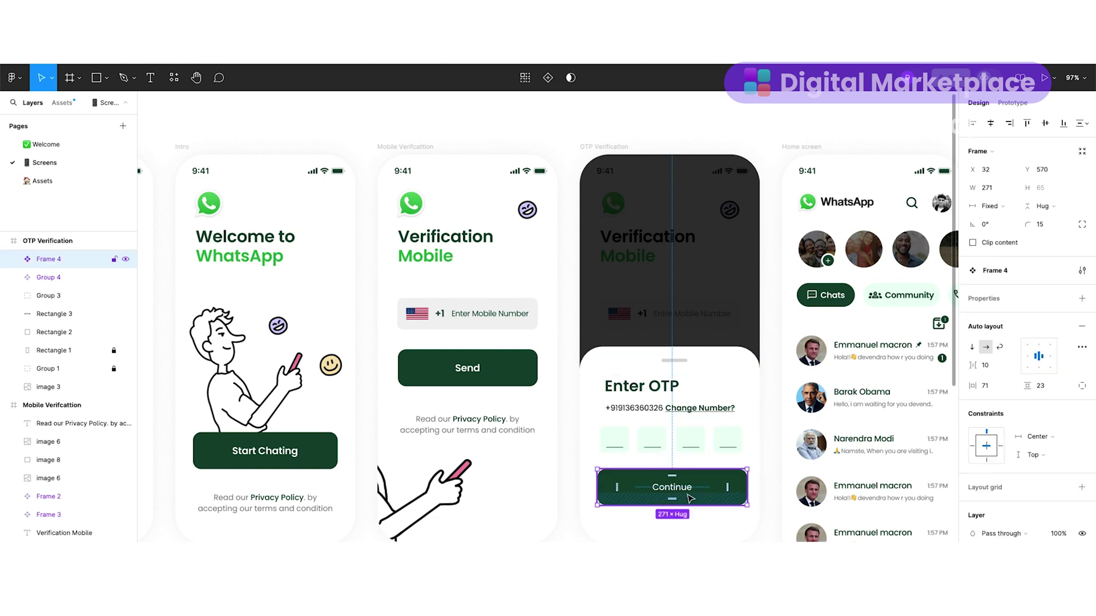
{"action": "scroll", "coordinate": [691, 499], "scroll_direction": "right", "scroll_amount": 5}
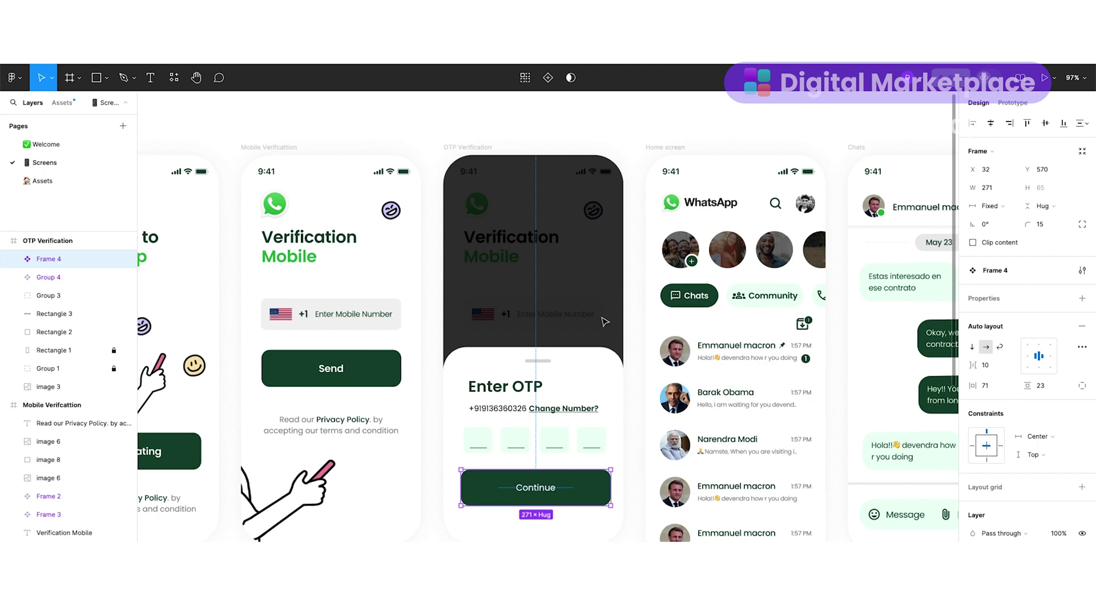
{"action": "scroll", "coordinate": [605, 323], "scroll_direction": "right", "scroll_amount": 2}
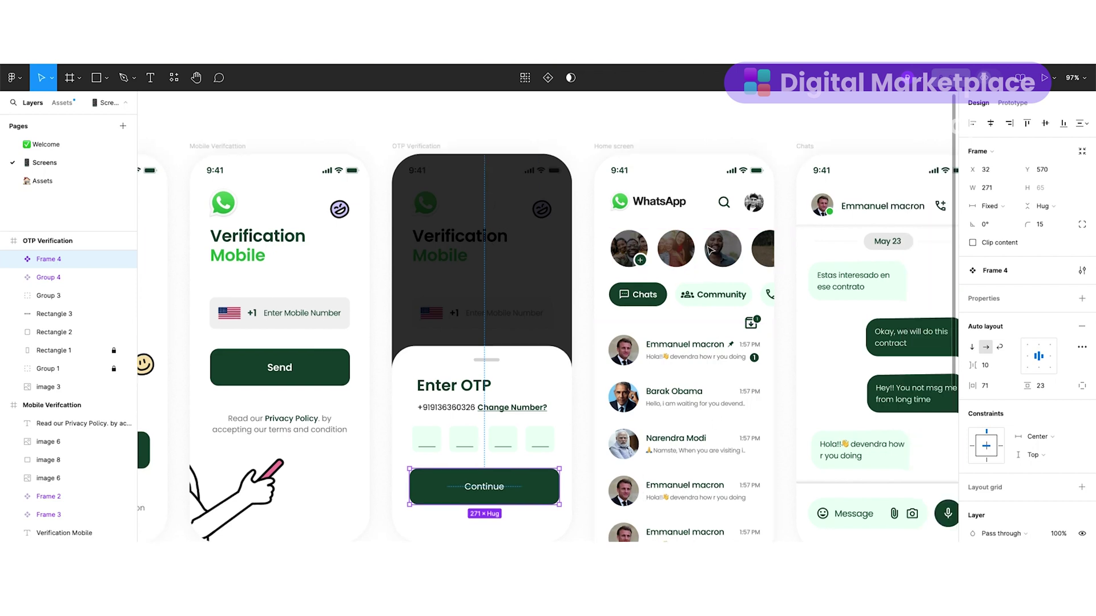
{"action": "scroll", "coordinate": [797, 203], "scroll_direction": "up", "scroll_amount": 3}
{"action": "scroll", "coordinate": [797, 202], "scroll_direction": "left", "scroll_amount": 1}
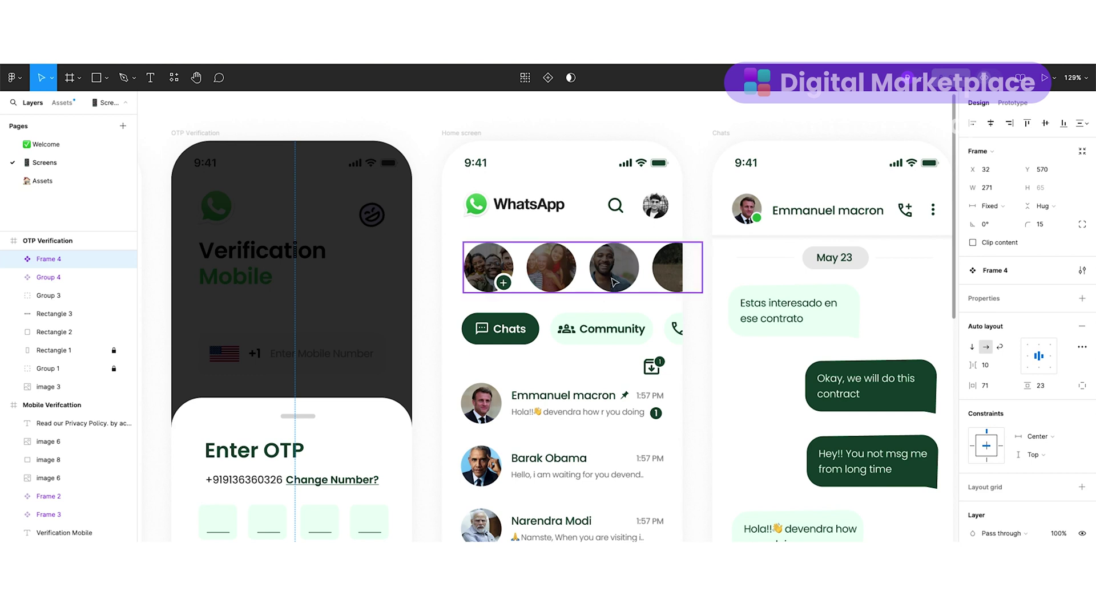
{"action": "scroll", "coordinate": [611, 283], "scroll_direction": "down", "scroll_amount": 2}
{"action": "scroll", "coordinate": [606, 309], "scroll_direction": "down", "scroll_amount": 1}
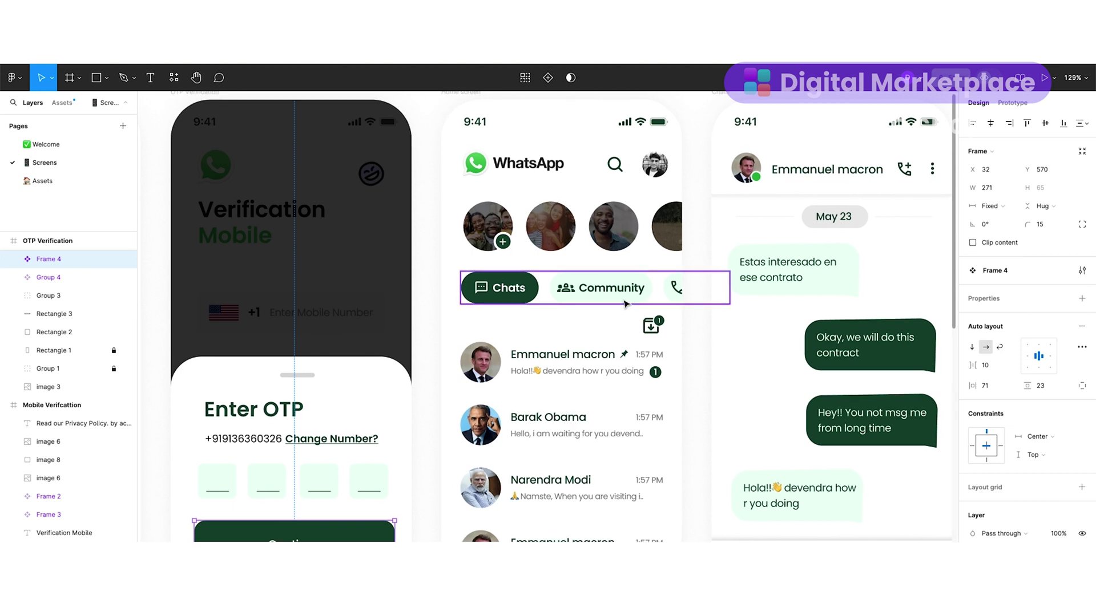
{"action": "left_click", "coordinate": [685, 289]}
{"action": "scroll", "coordinate": [684, 290], "scroll_direction": "down", "scroll_amount": 4}
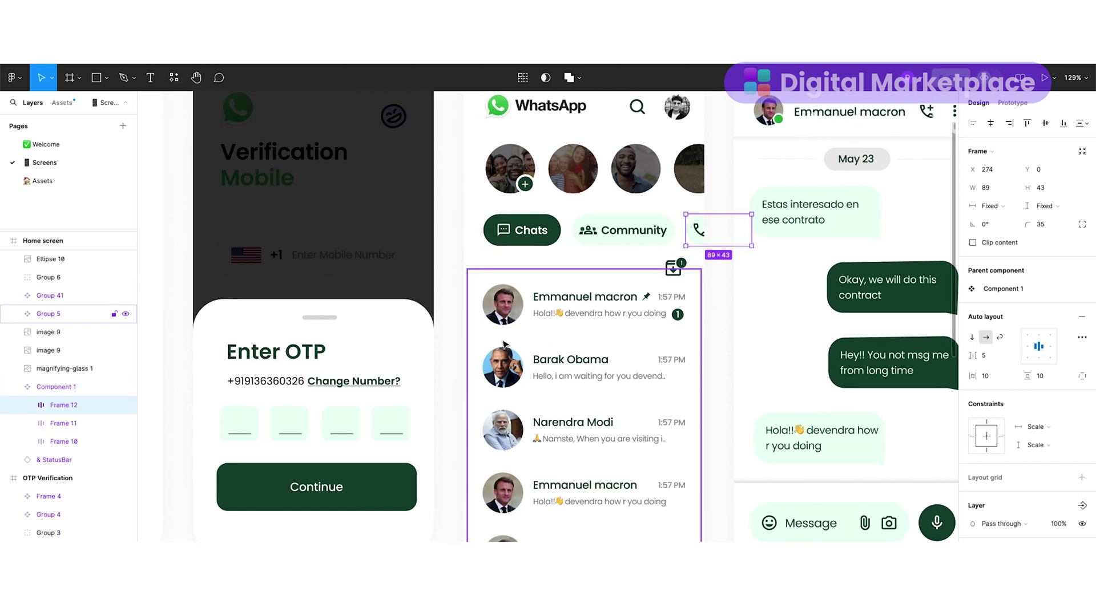
{"action": "key", "text": "Escape"}
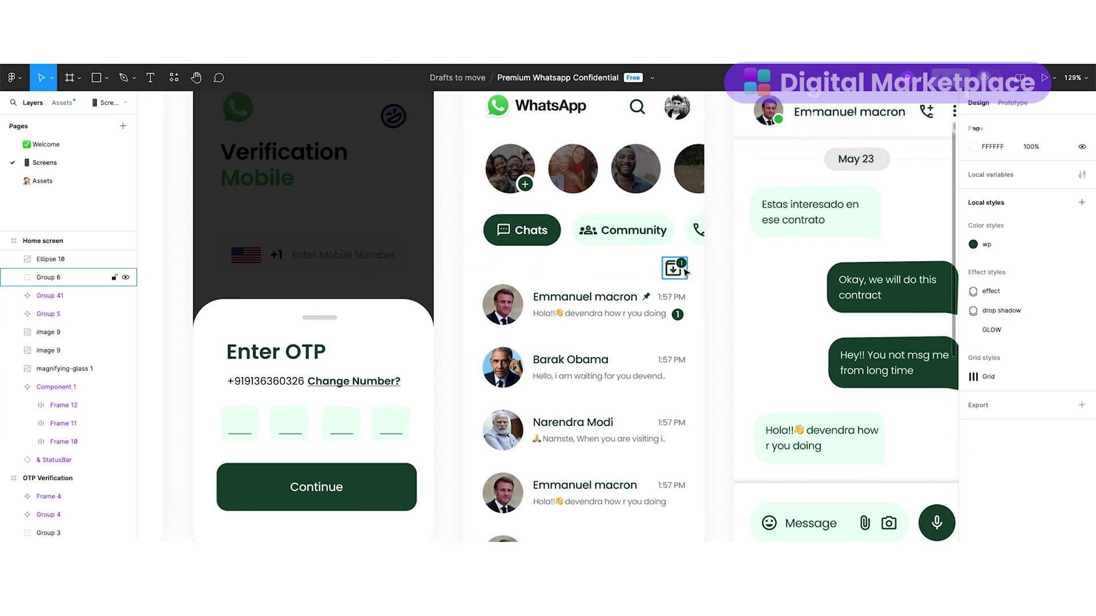
{"action": "left_click", "coordinate": [673, 269]}
{"action": "key", "text": "Escape"}
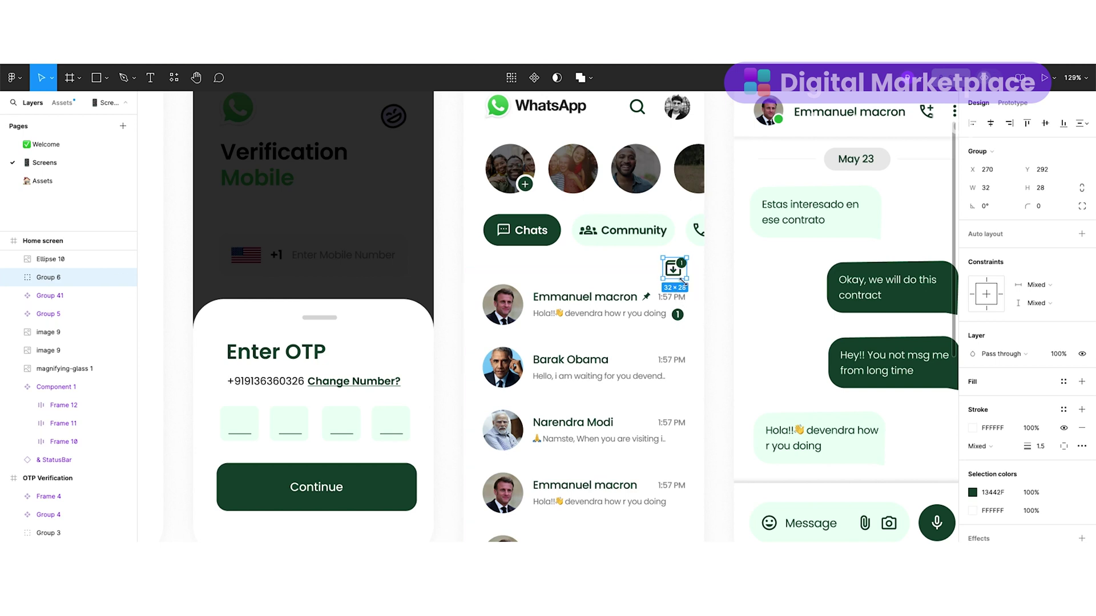
{"action": "scroll", "coordinate": [682, 308], "scroll_direction": "up", "scroll_amount": 2}
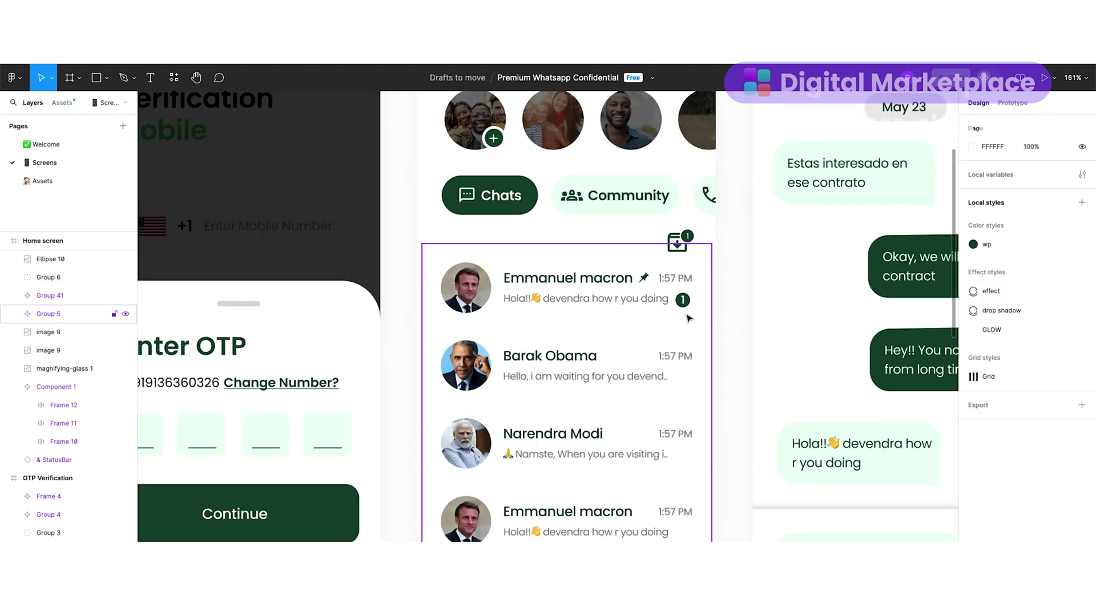
{"action": "scroll", "coordinate": [685, 311], "scroll_direction": "right", "scroll_amount": 1}
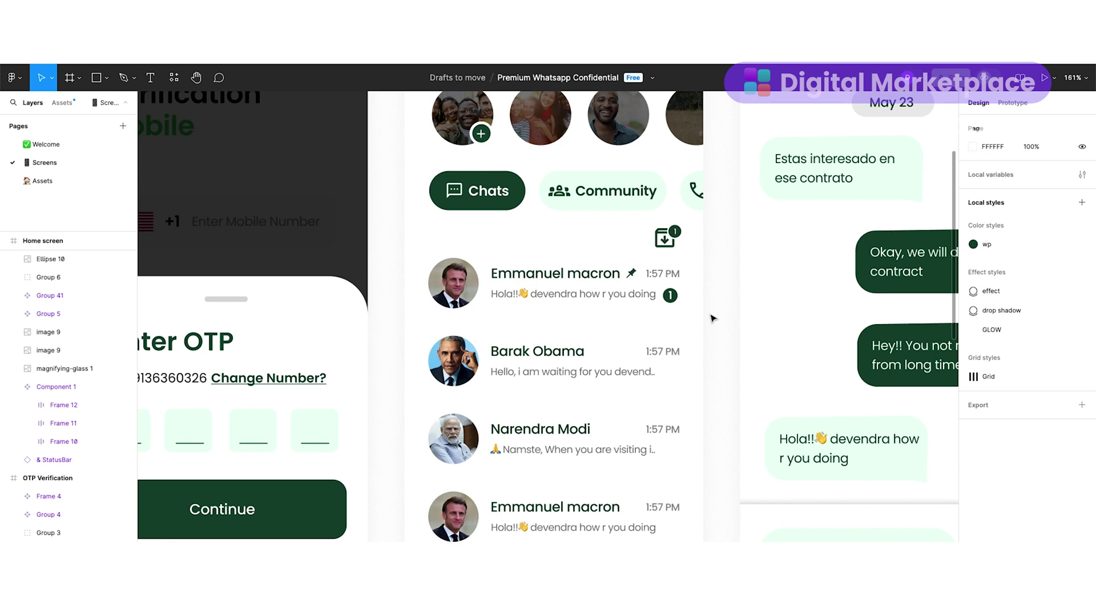
{"action": "scroll", "coordinate": [712, 317], "scroll_direction": "down", "scroll_amount": 2}
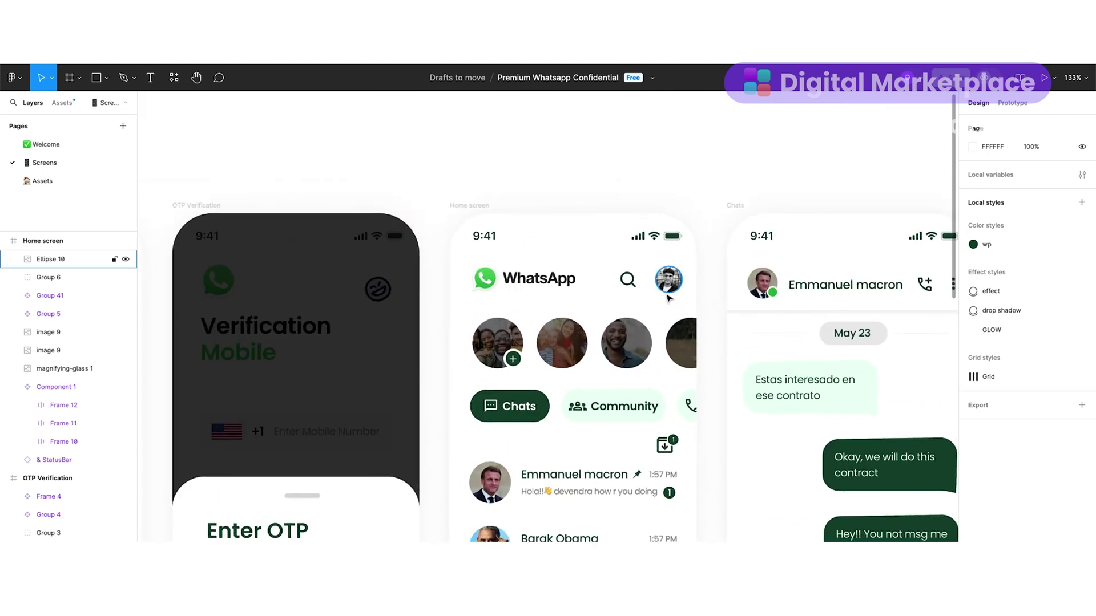
{"action": "left_click", "coordinate": [627, 279]}
{"action": "scroll", "coordinate": [716, 323], "scroll_direction": "down", "scroll_amount": 2}
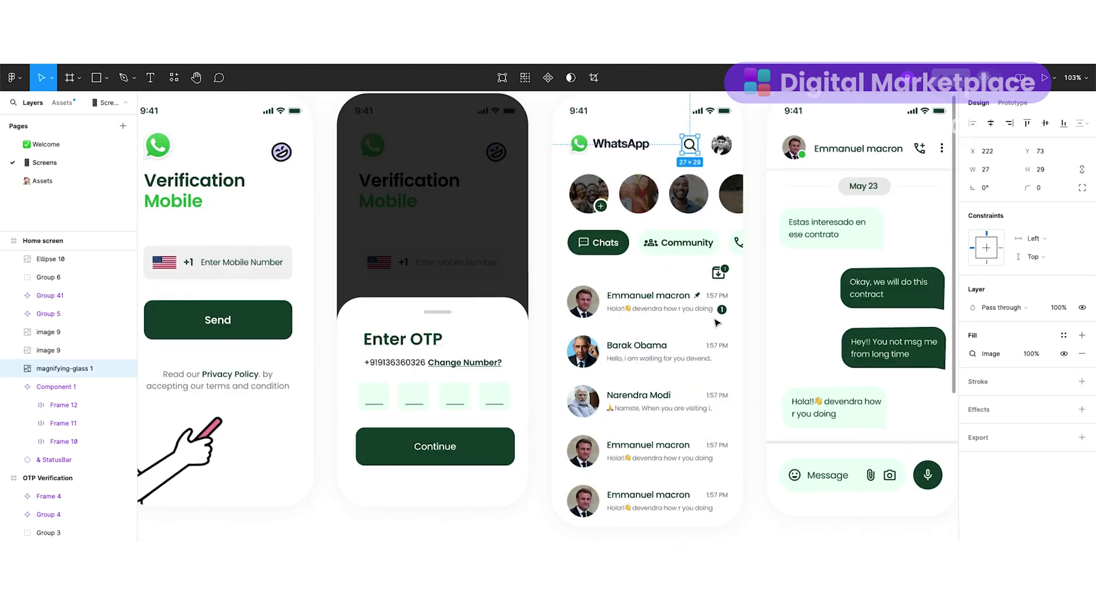
{"action": "scroll", "coordinate": [717, 323], "scroll_direction": "down", "scroll_amount": 1}
{"action": "scroll", "coordinate": [717, 323], "scroll_direction": "up", "scroll_amount": 4}
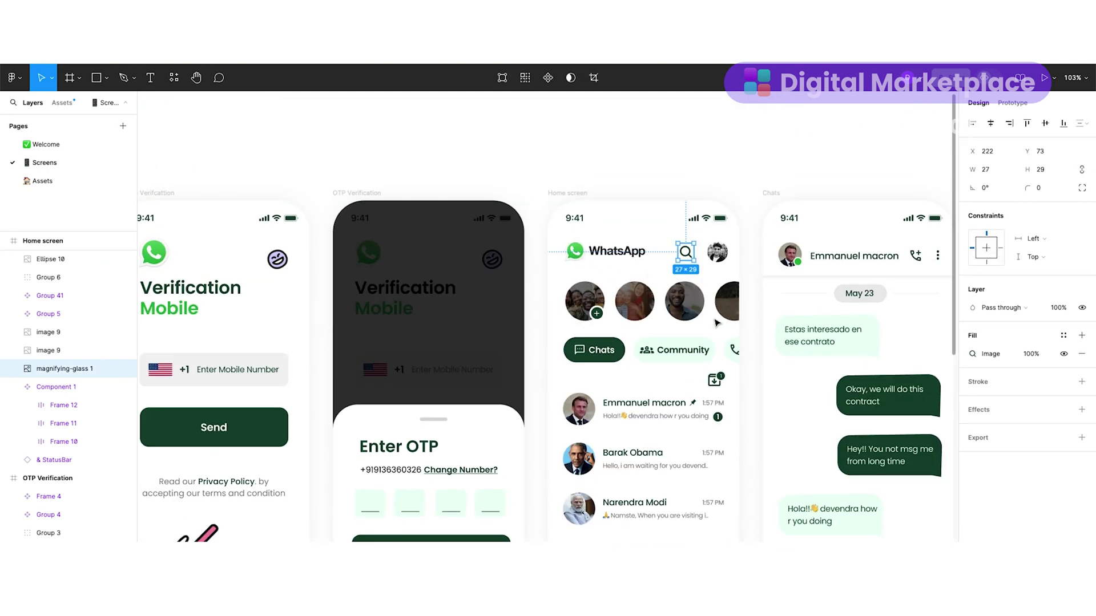
{"action": "scroll", "coordinate": [717, 323], "scroll_direction": "up", "scroll_amount": 2}
{"action": "scroll", "coordinate": [717, 323], "scroll_direction": "right", "scroll_amount": 5}
{"action": "key", "text": "Escape"}
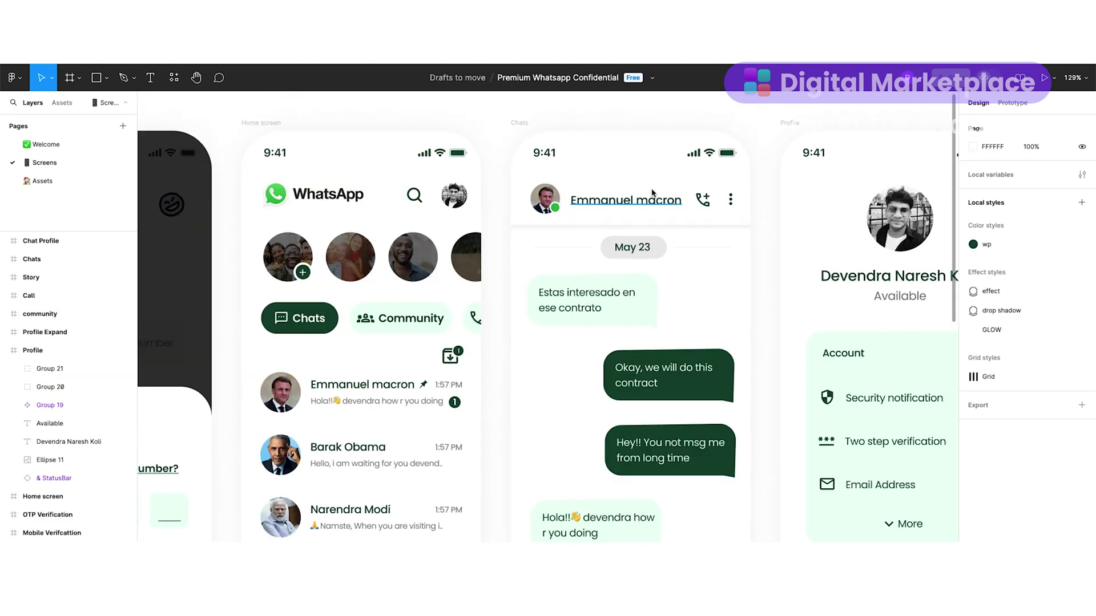
{"action": "scroll", "coordinate": [518, 134], "scroll_direction": "up", "scroll_amount": 3}
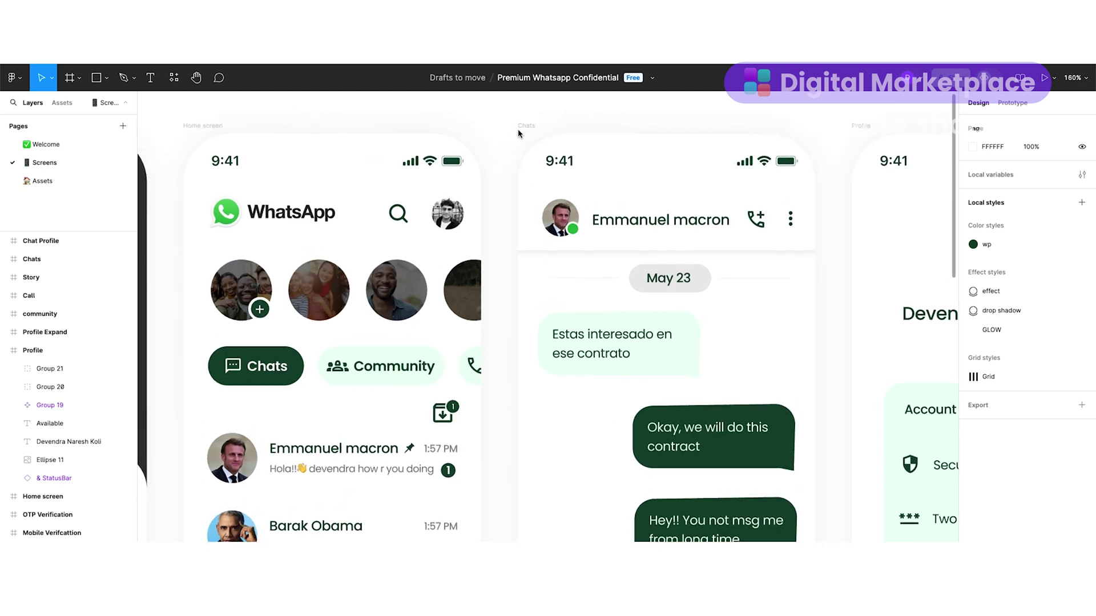
{"action": "left_click", "coordinate": [629, 171]}
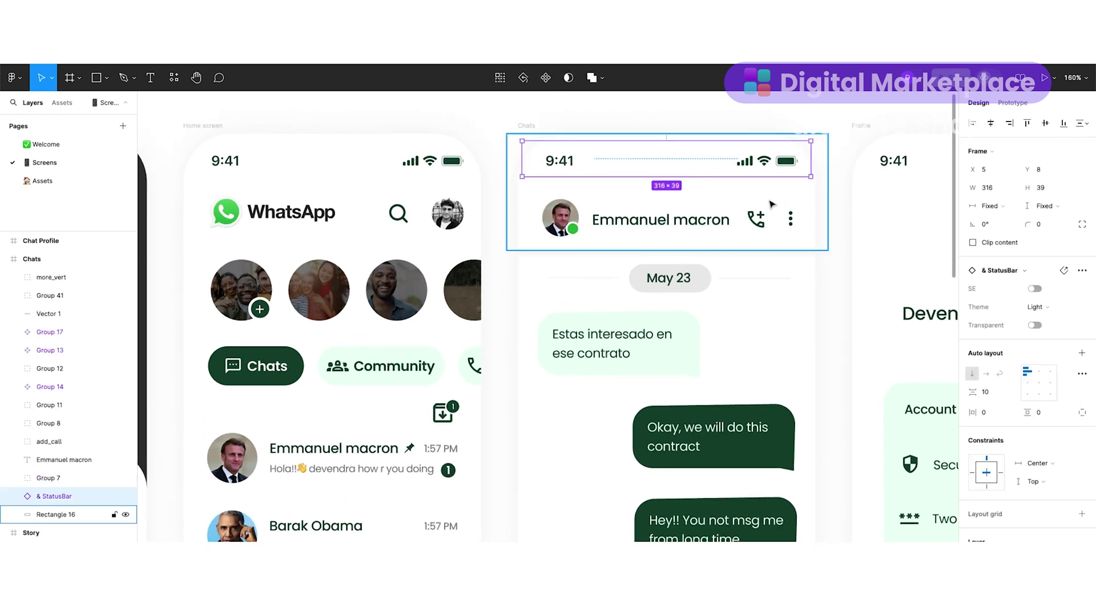
{"action": "left_click", "coordinate": [559, 226]}
{"action": "scroll", "coordinate": [559, 225], "scroll_direction": "up", "scroll_amount": 5}
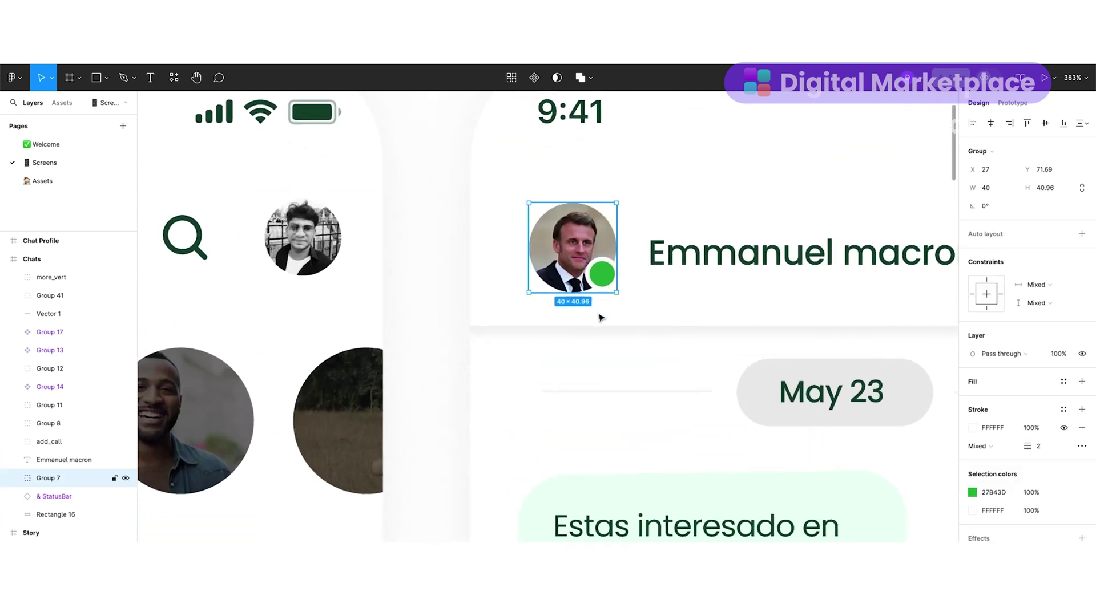
{"action": "double_click", "coordinate": [602, 284]}
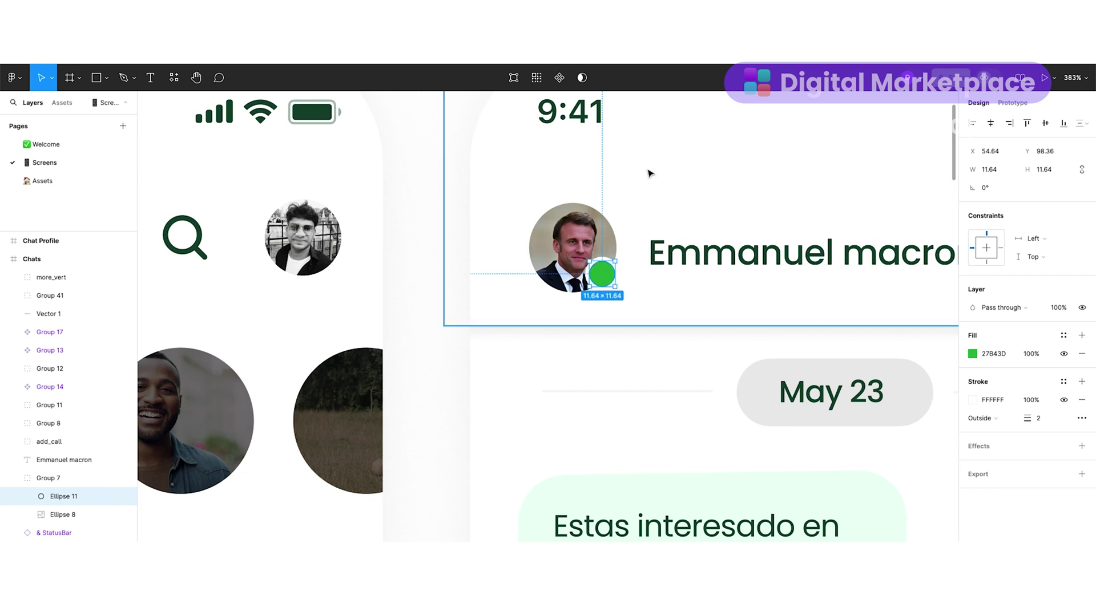
{"action": "scroll", "coordinate": [655, 321], "scroll_direction": "right", "scroll_amount": 2}
{"action": "scroll", "coordinate": [655, 320], "scroll_direction": "right", "scroll_amount": 1}
{"action": "left_click", "coordinate": [653, 359]}
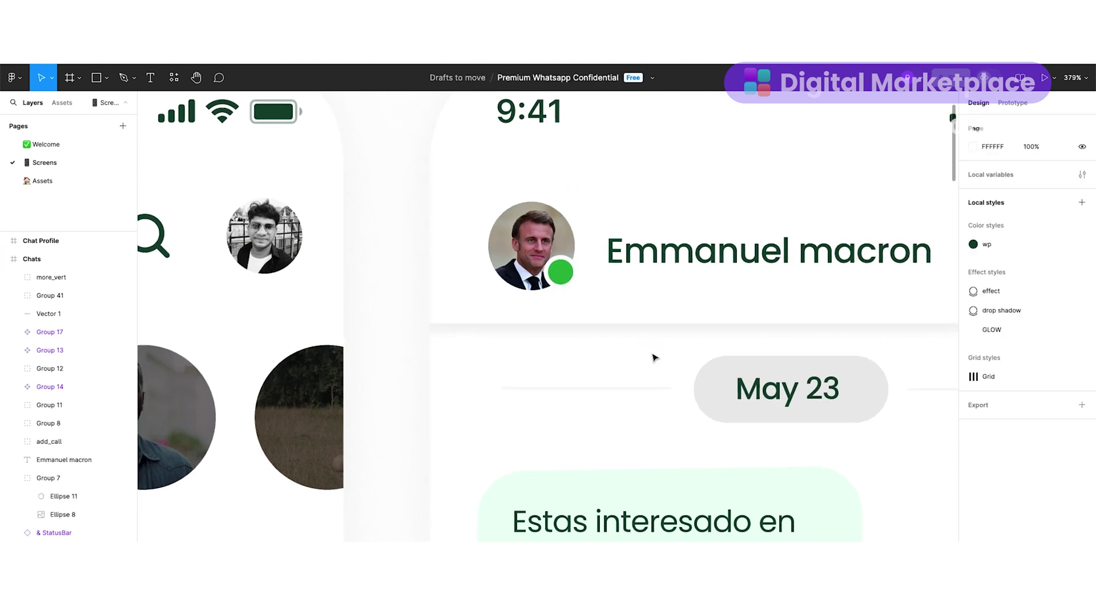
{"action": "scroll", "coordinate": [653, 358], "scroll_direction": "right", "scroll_amount": 4}
{"action": "scroll", "coordinate": [653, 358], "scroll_direction": "right", "scroll_amount": 1}
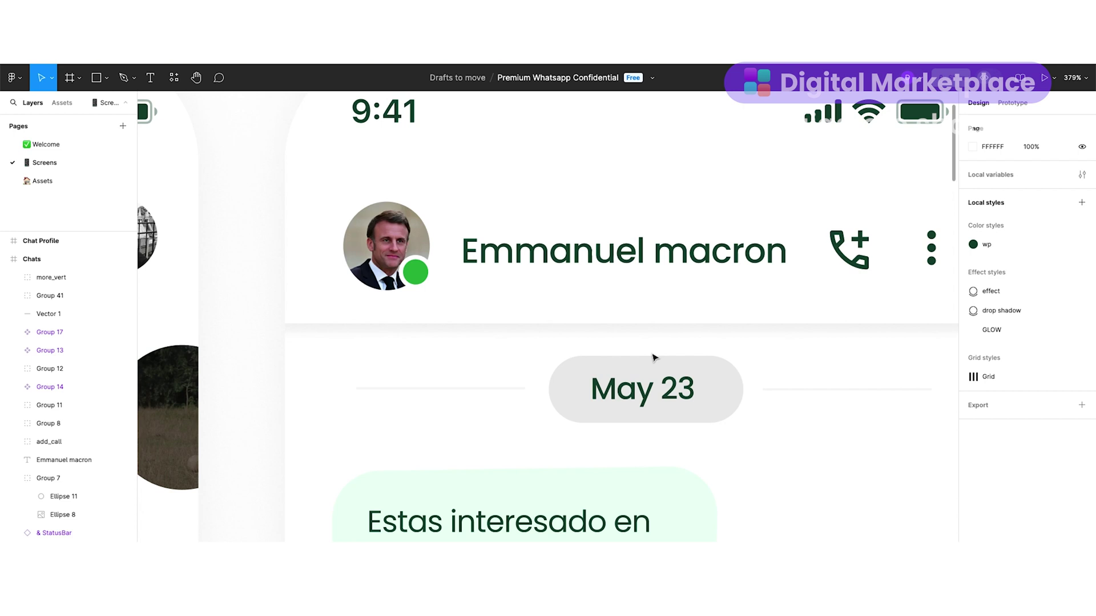
{"action": "scroll", "coordinate": [652, 358], "scroll_direction": "right", "scroll_amount": 3}
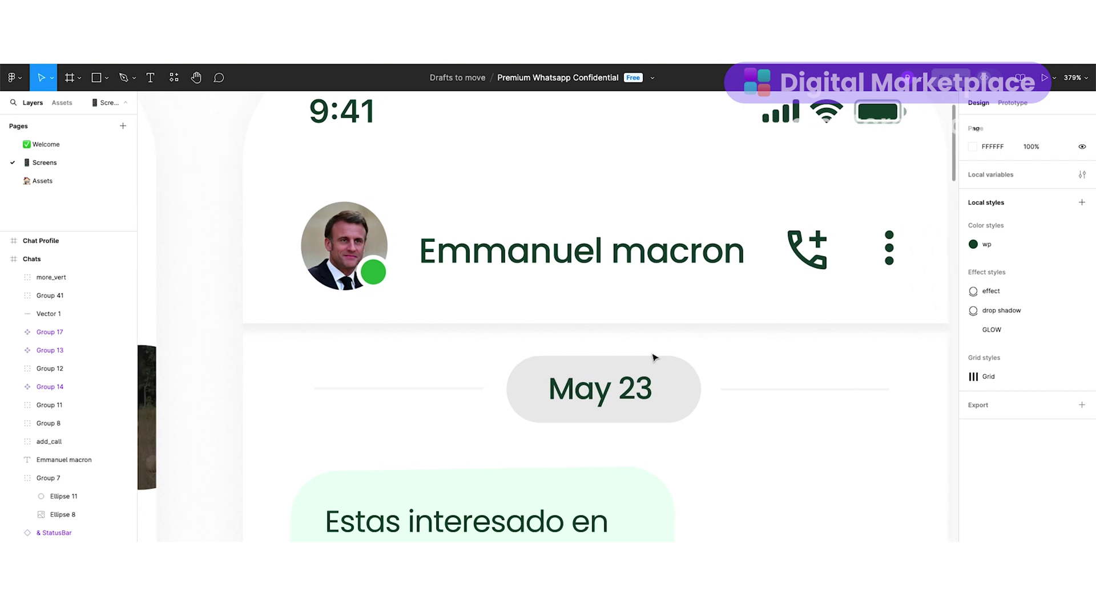
{"action": "scroll", "coordinate": [720, 227], "scroll_direction": "up", "scroll_amount": 2}
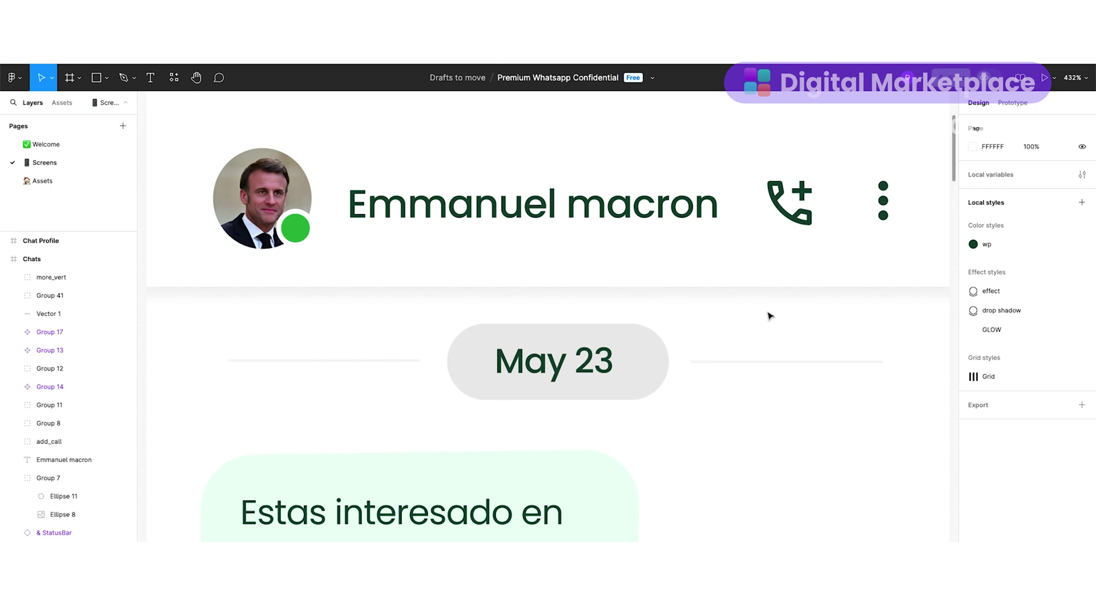
{"action": "left_click", "coordinate": [789, 203]}
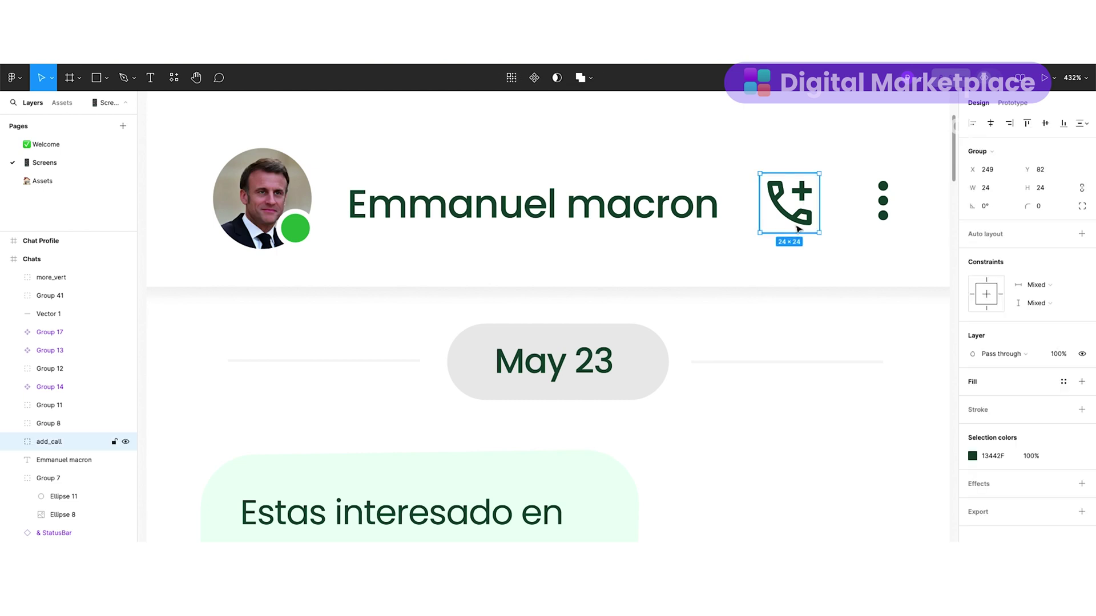
{"action": "left_click", "coordinate": [856, 246]}
{"action": "scroll", "coordinate": [738, 218], "scroll_direction": "right", "scroll_amount": 5}
{"action": "left_click", "coordinate": [737, 217]}
{"action": "left_click", "coordinate": [781, 224]}
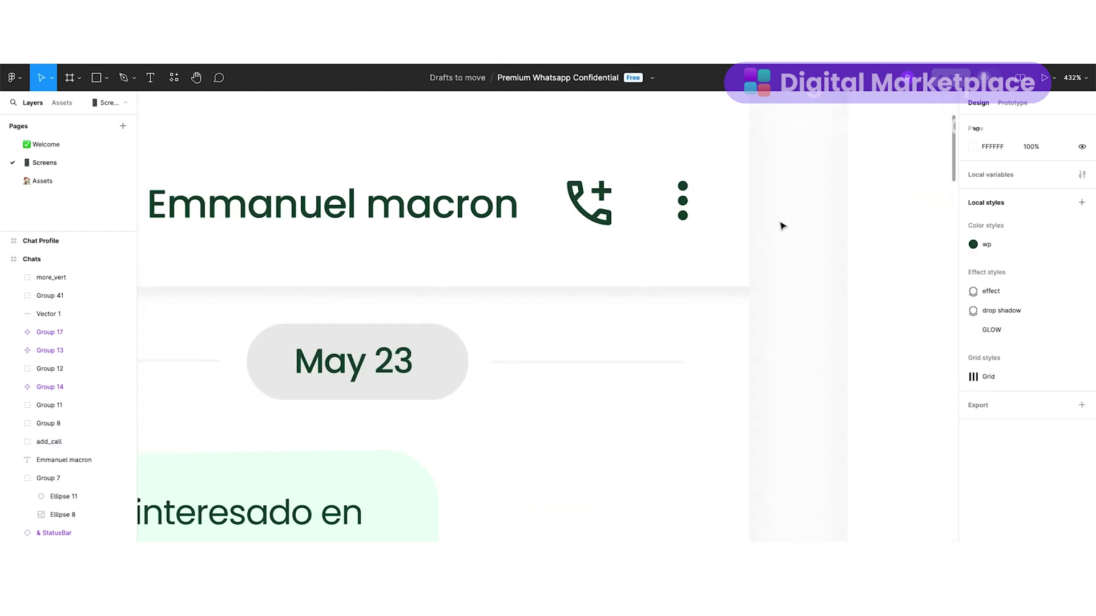
{"action": "scroll", "coordinate": [782, 226], "scroll_direction": "down", "scroll_amount": 3}
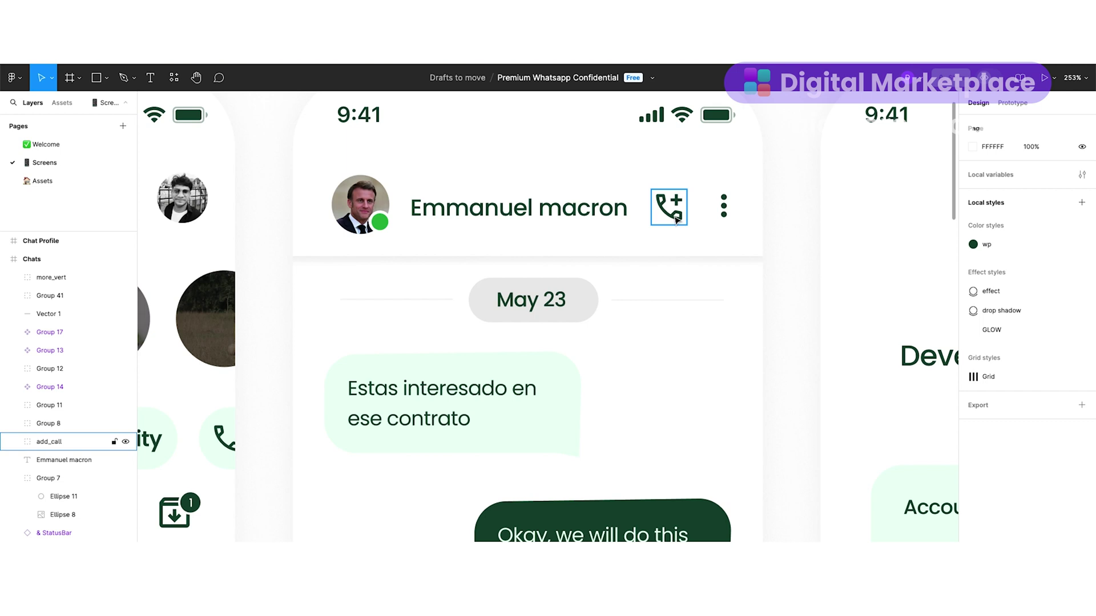
{"action": "scroll", "coordinate": [794, 237], "scroll_direction": "down", "scroll_amount": 2}
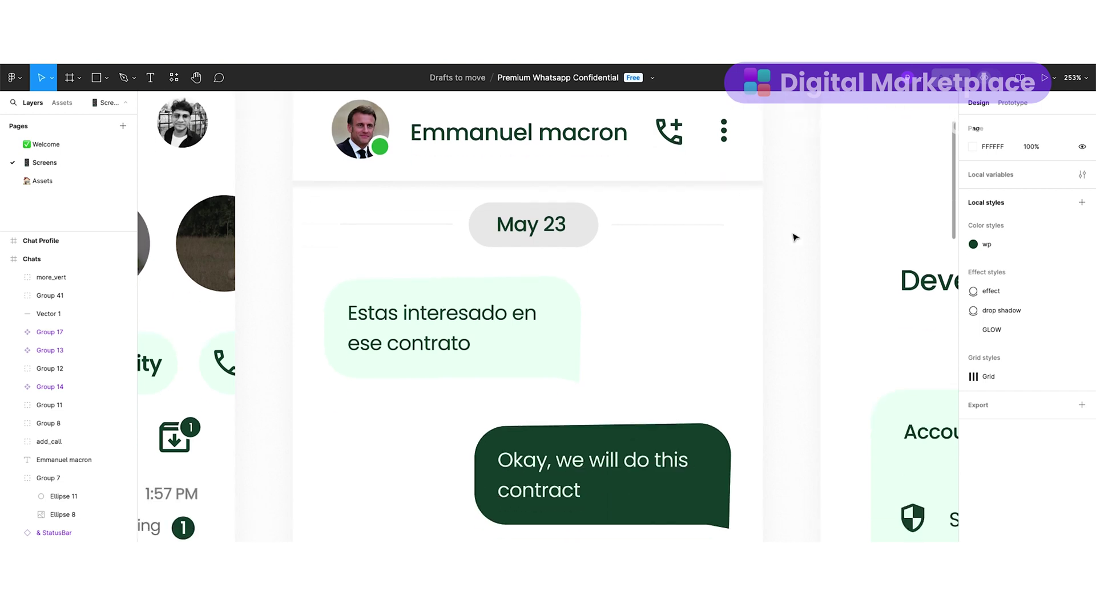
{"action": "scroll", "coordinate": [795, 236], "scroll_direction": "down", "scroll_amount": 4}
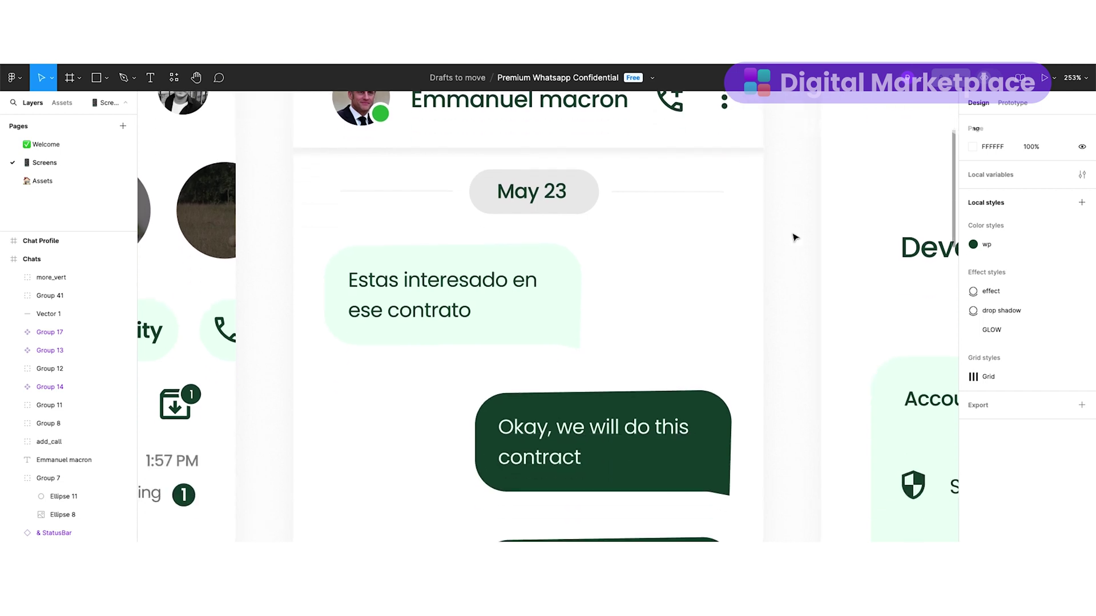
{"action": "scroll", "coordinate": [755, 285], "scroll_direction": "down", "scroll_amount": 3}
{"action": "scroll", "coordinate": [756, 286], "scroll_direction": "up", "scroll_amount": 5}
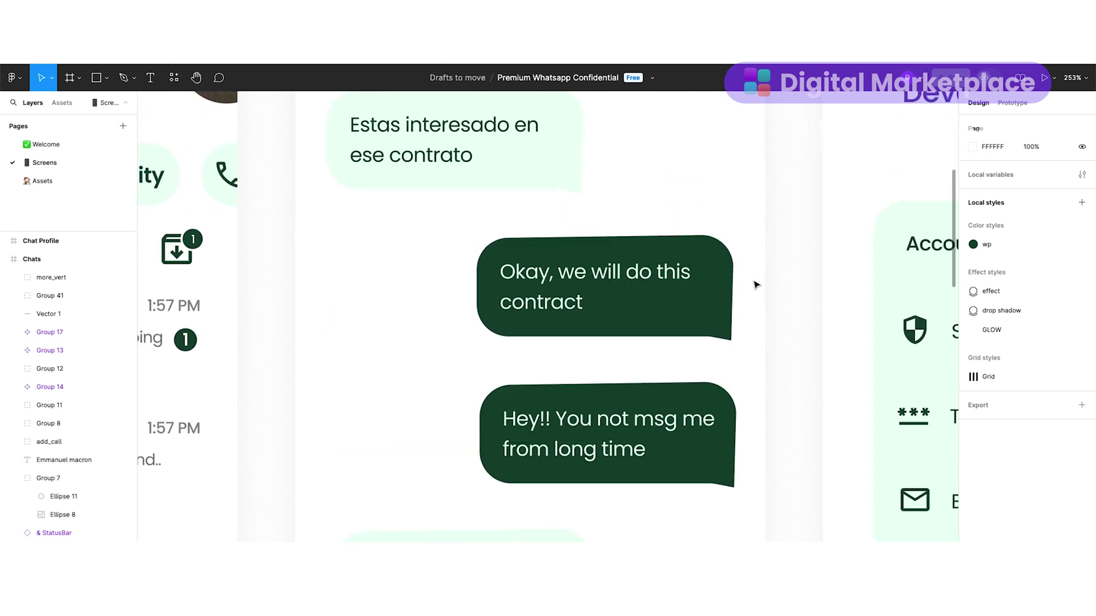
{"action": "scroll", "coordinate": [489, 173], "scroll_direction": "up", "scroll_amount": 2}
{"action": "scroll", "coordinate": [490, 172], "scroll_direction": "up", "scroll_amount": 3}
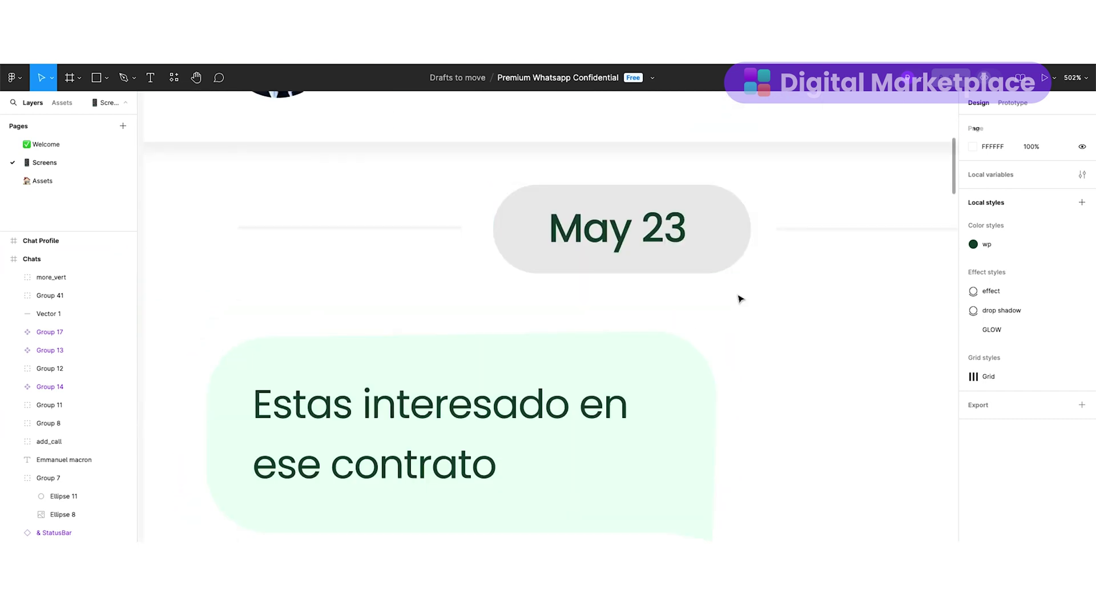
{"action": "scroll", "coordinate": [669, 299], "scroll_direction": "down", "scroll_amount": 3}
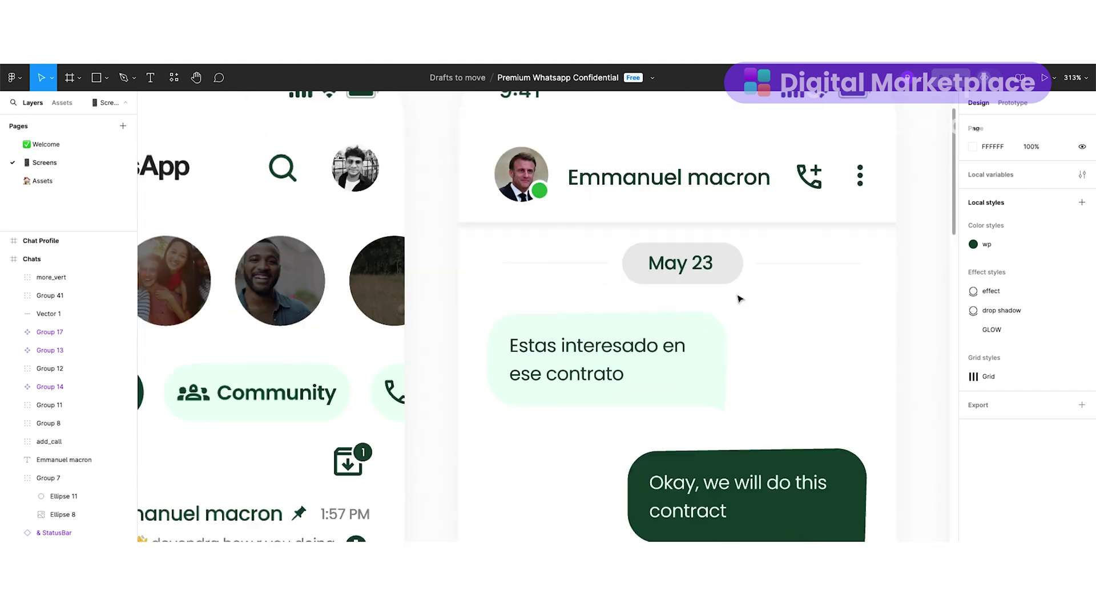
{"action": "scroll", "coordinate": [689, 249], "scroll_direction": "up", "scroll_amount": 2}
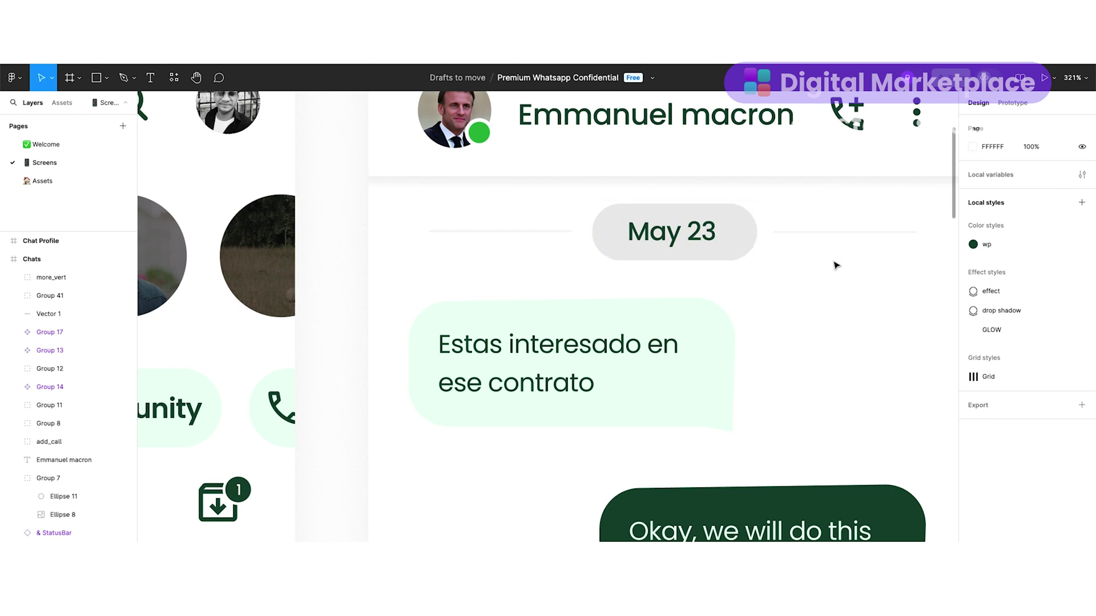
{"action": "scroll", "coordinate": [839, 265], "scroll_direction": "down", "scroll_amount": 3}
{"action": "scroll", "coordinate": [840, 265], "scroll_direction": "down", "scroll_amount": 4}
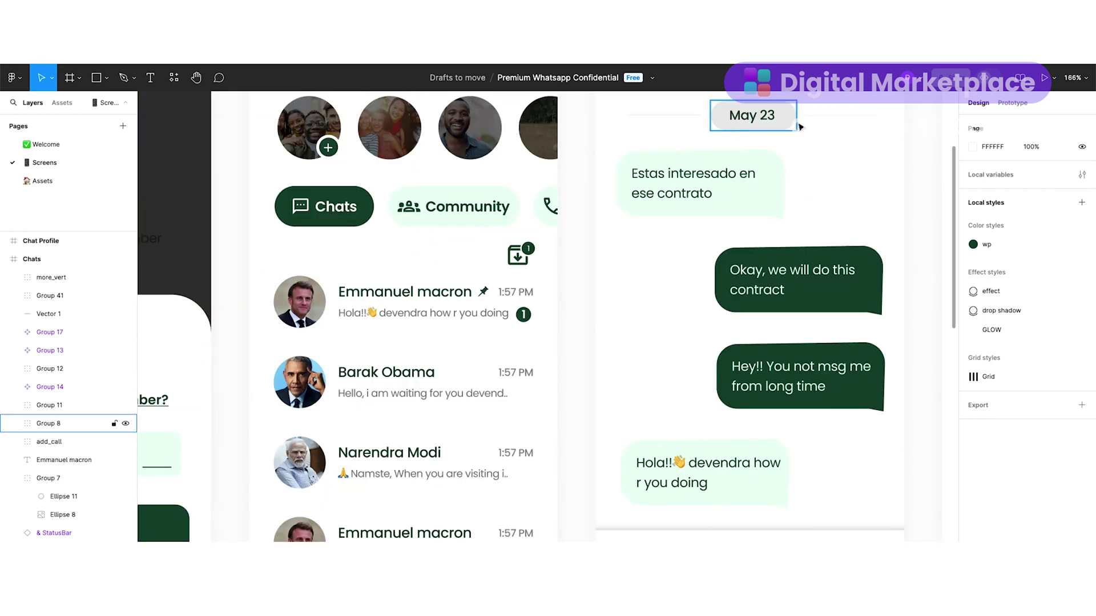
{"action": "scroll", "coordinate": [812, 295], "scroll_direction": "up", "scroll_amount": 2}
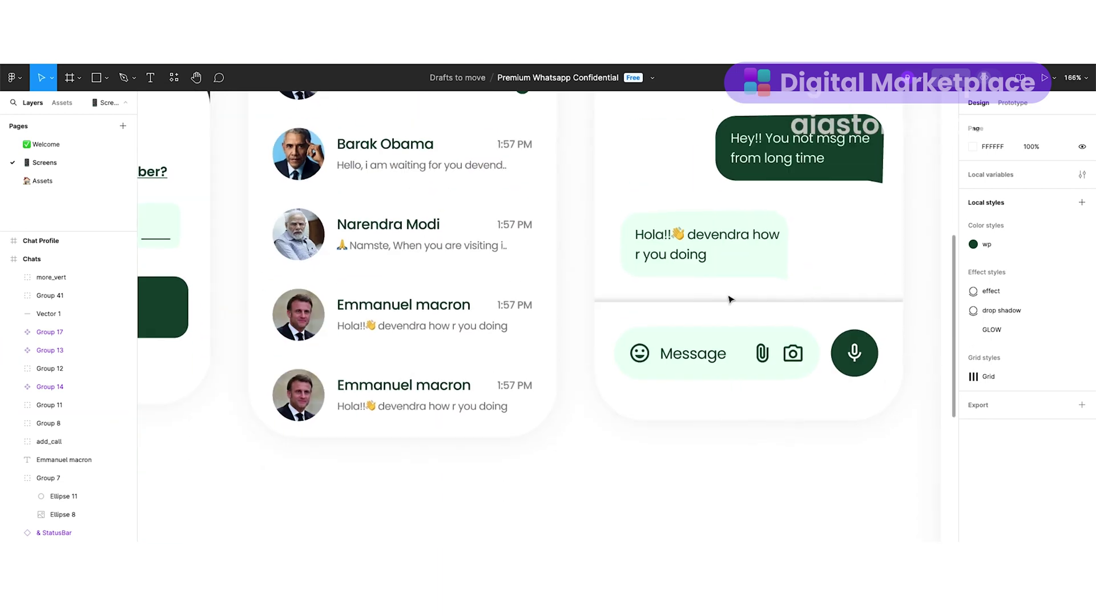
{"action": "scroll", "coordinate": [787, 294], "scroll_direction": "up", "scroll_amount": 3}
{"action": "scroll", "coordinate": [786, 291], "scroll_direction": "up", "scroll_amount": 1}
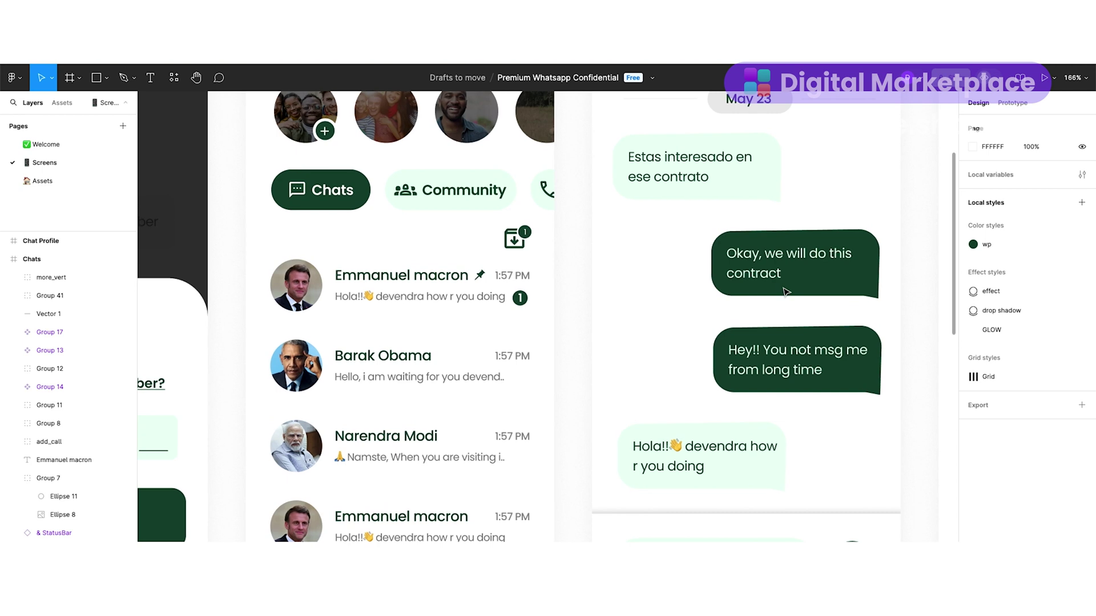
{"action": "scroll", "coordinate": [786, 291], "scroll_direction": "down", "scroll_amount": 3}
{"action": "scroll", "coordinate": [786, 292], "scroll_direction": "right", "scroll_amount": 3}
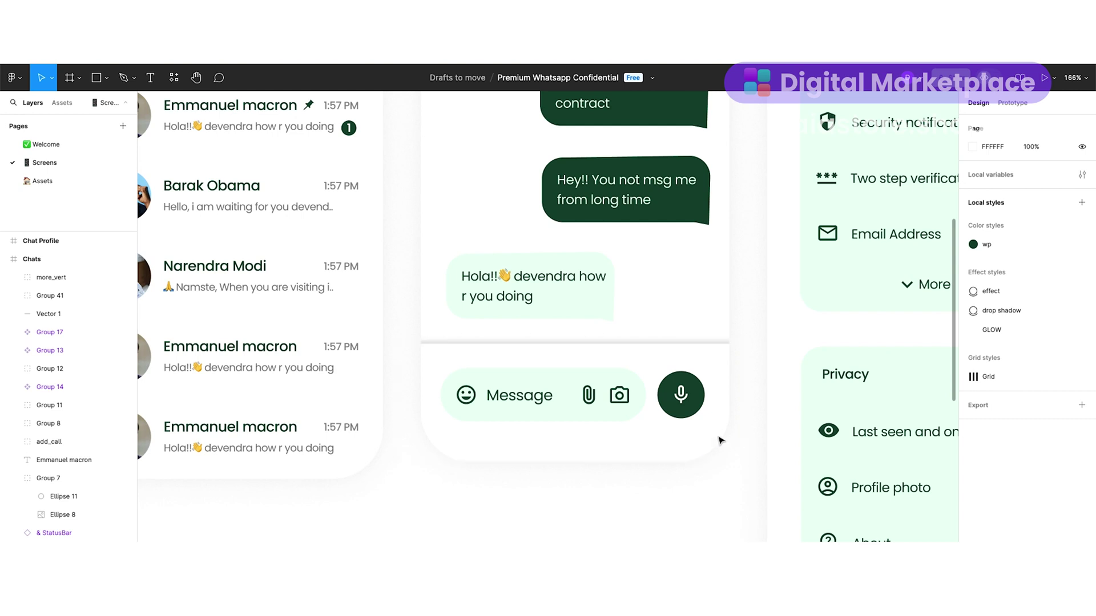
Zoom in on Group 17's message bar, then out to the Chats, Profile and Profile Expand frames
{"action": "left_click", "coordinate": [560, 404]}
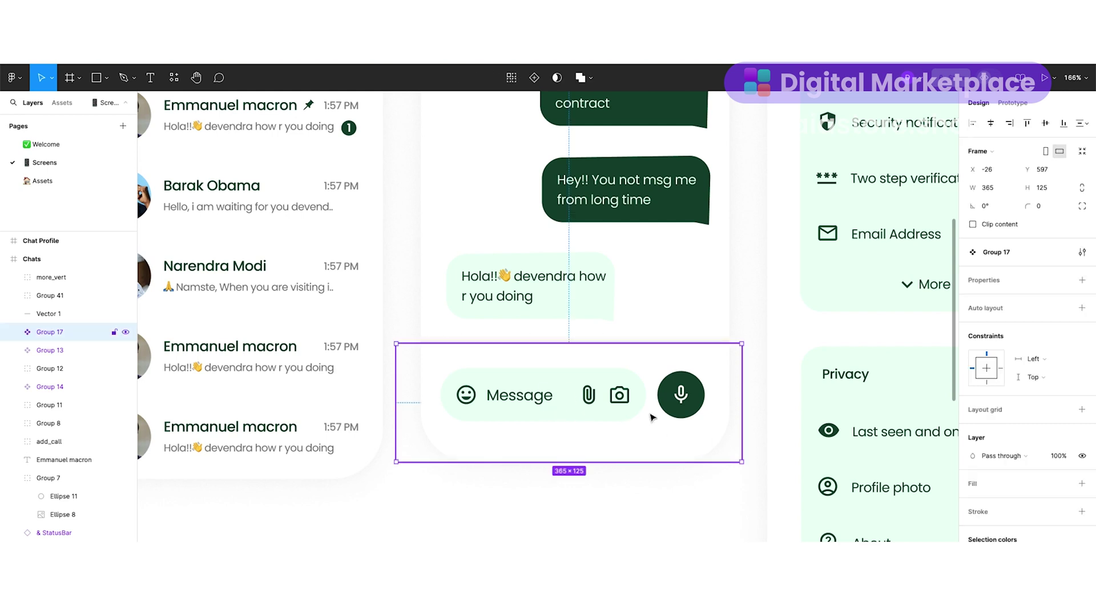
{"action": "scroll", "coordinate": [582, 382], "scroll_direction": "up", "scroll_amount": 1}
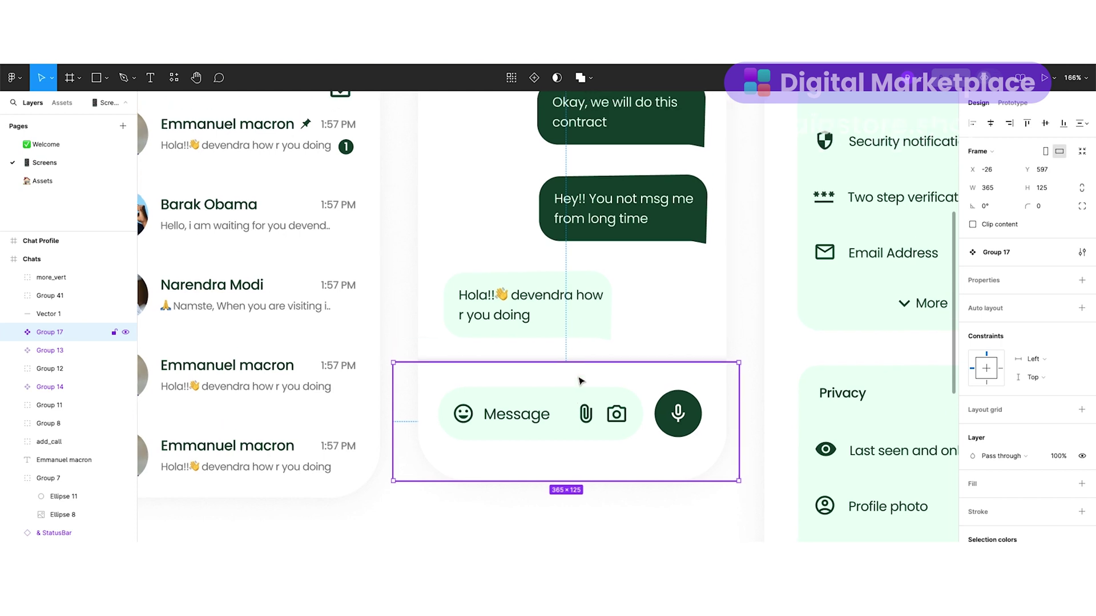
{"action": "scroll", "coordinate": [617, 412], "scroll_direction": "up", "scroll_amount": 5}
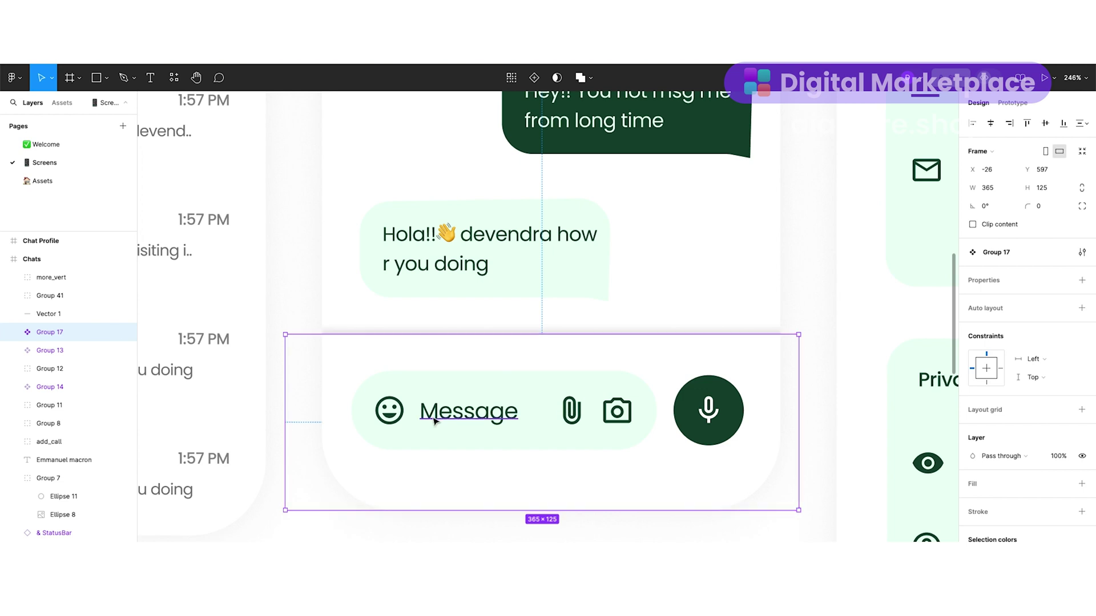
{"action": "scroll", "coordinate": [433, 414], "scroll_direction": "up", "scroll_amount": 3}
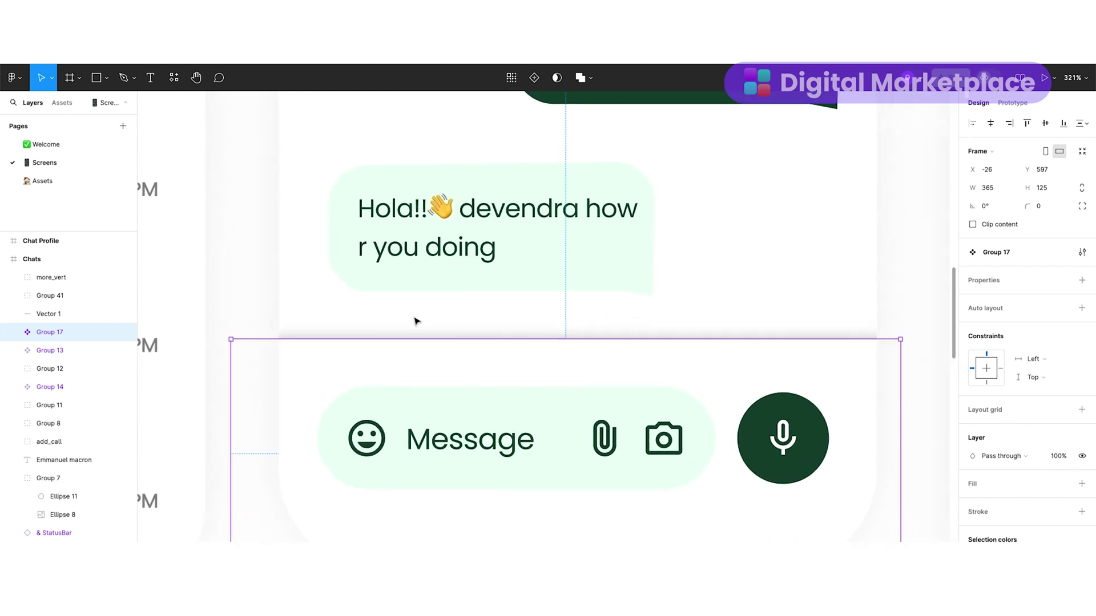
{"action": "scroll", "coordinate": [415, 318], "scroll_direction": "down", "scroll_amount": 5}
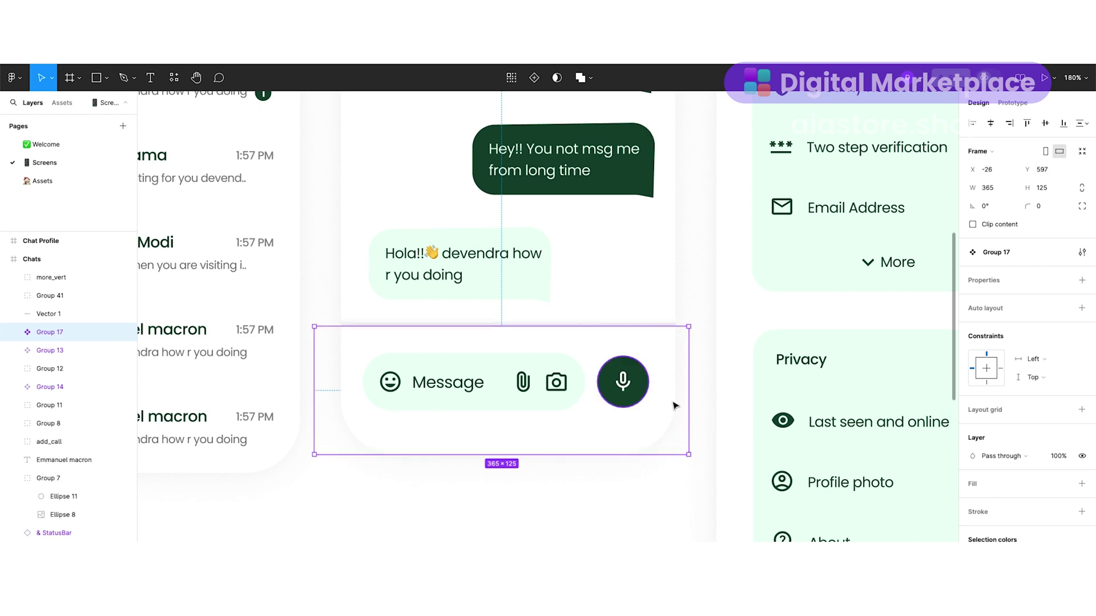
{"action": "scroll", "coordinate": [585, 416], "scroll_direction": "up", "scroll_amount": 4}
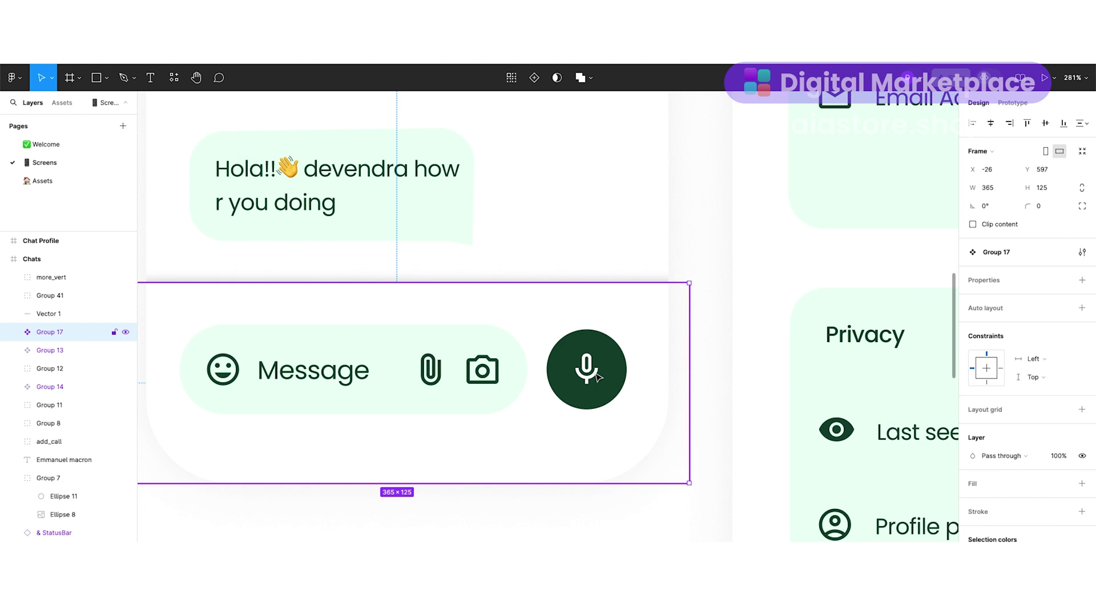
{"action": "scroll", "coordinate": [597, 376], "scroll_direction": "down", "scroll_amount": 2}
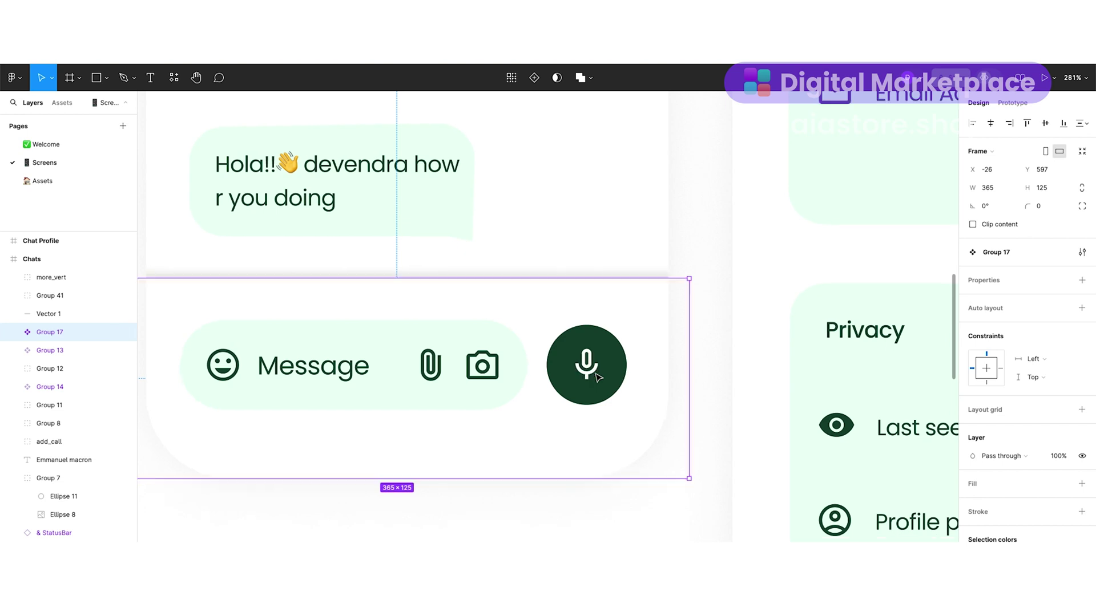
{"action": "scroll", "coordinate": [596, 376], "scroll_direction": "up", "scroll_amount": 5}
{"action": "scroll", "coordinate": [594, 372], "scroll_direction": "down", "scroll_amount": 8}
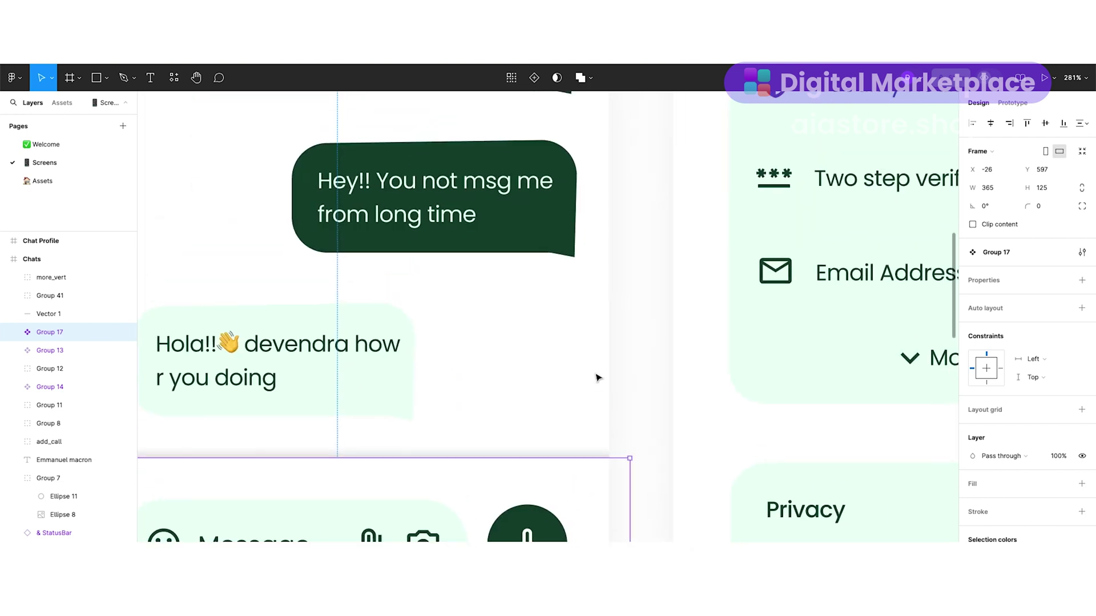
{"action": "scroll", "coordinate": [597, 378], "scroll_direction": "up", "scroll_amount": 4}
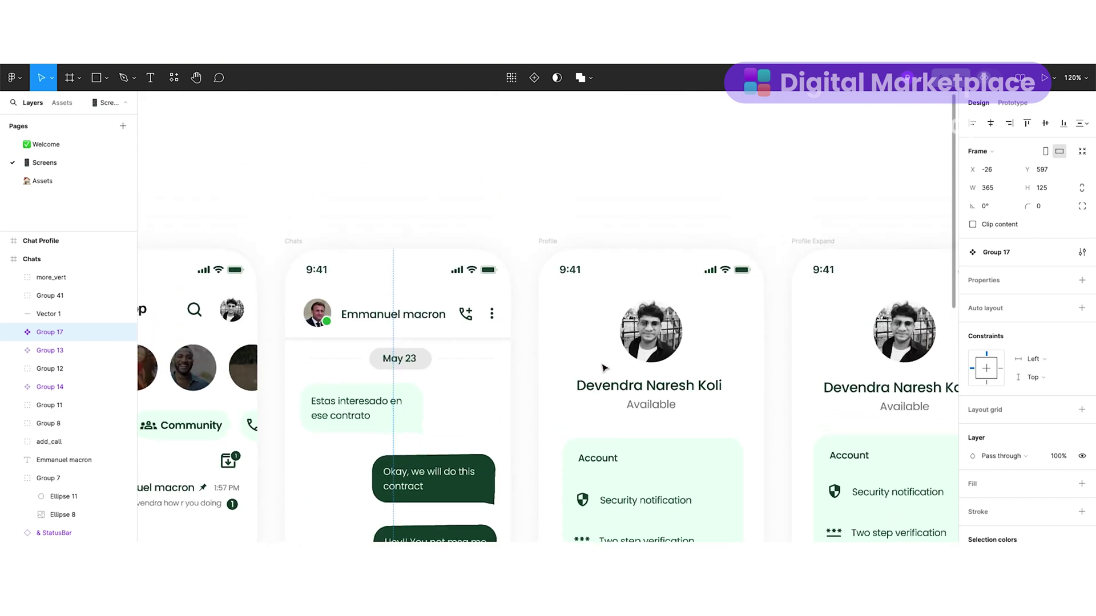
Scroll down the Profile screen over its Account and Privacy cards
{"action": "scroll", "coordinate": [673, 336], "scroll_direction": "up", "scroll_amount": 1}
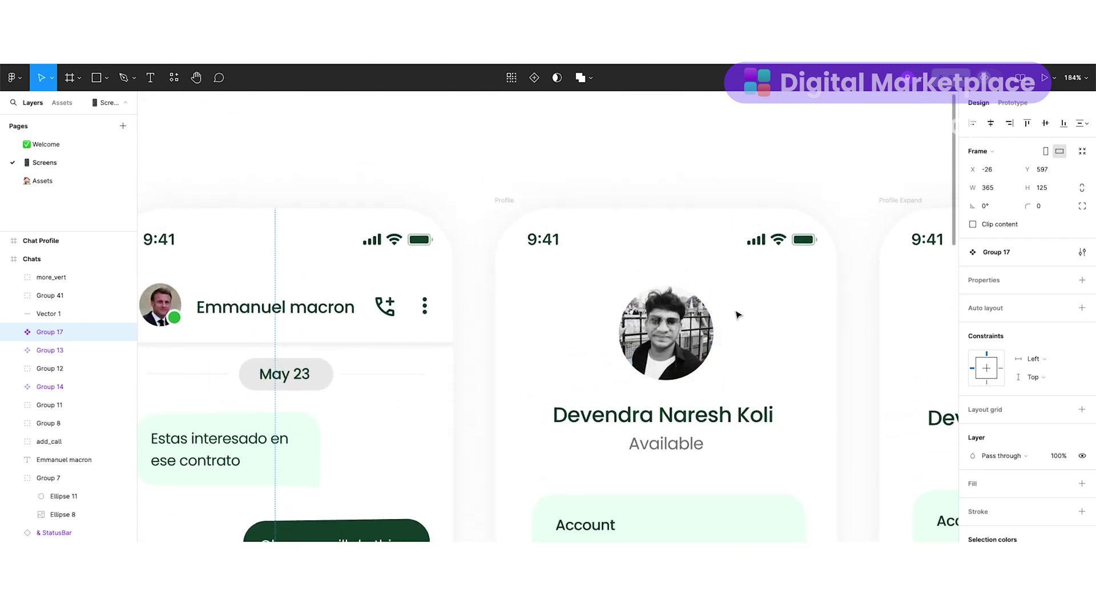
{"action": "scroll", "coordinate": [647, 292], "scroll_direction": "right", "scroll_amount": 2}
{"action": "scroll", "coordinate": [646, 292], "scroll_direction": "right", "scroll_amount": 3}
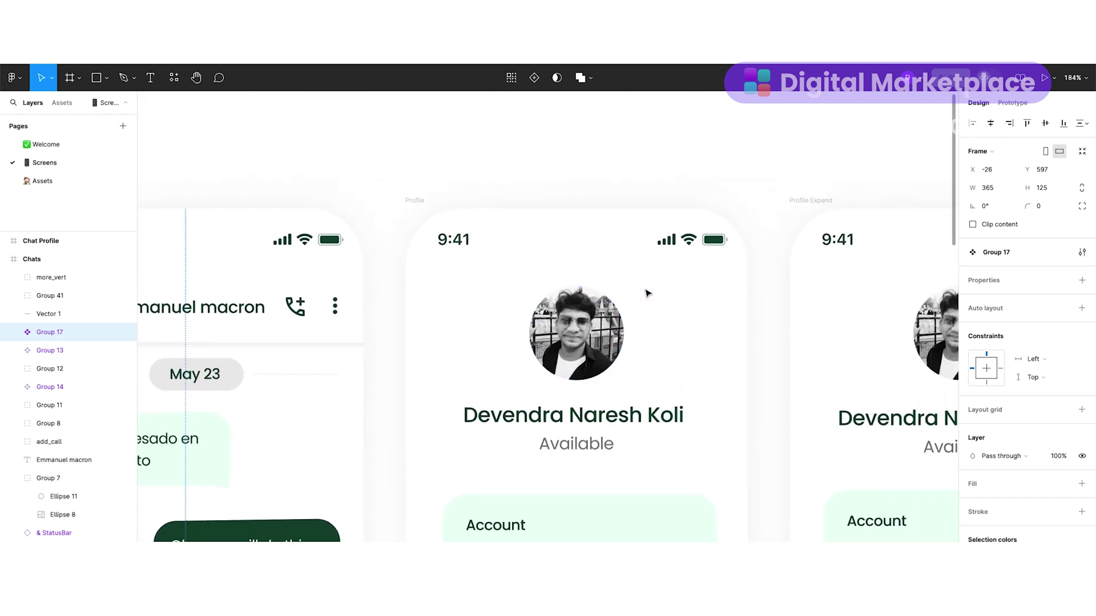
{"action": "scroll", "coordinate": [639, 300], "scroll_direction": "down", "scroll_amount": 3}
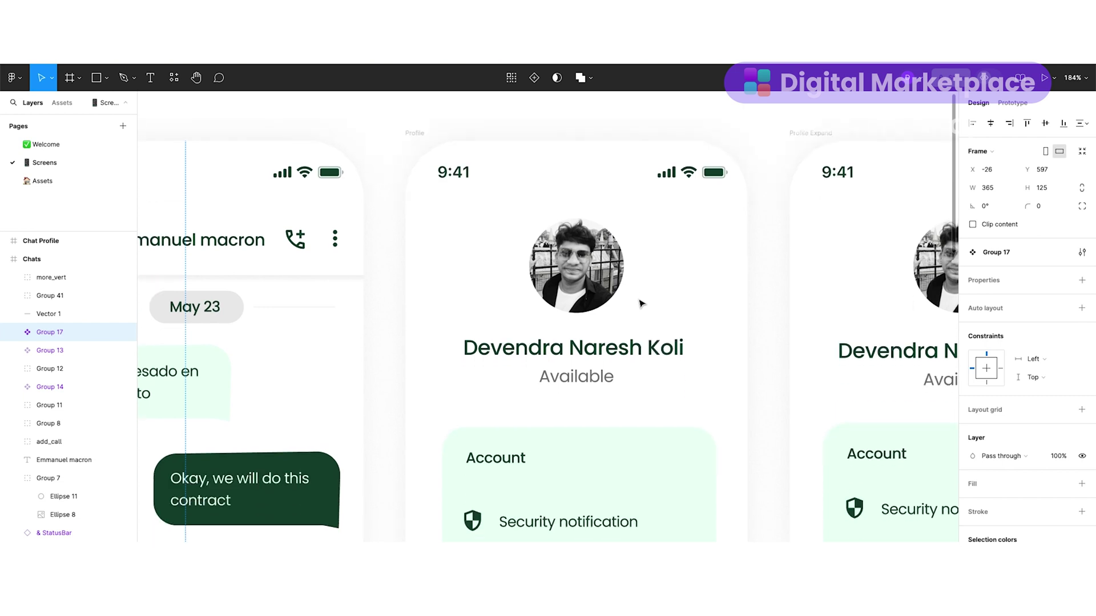
{"action": "scroll", "coordinate": [641, 303], "scroll_direction": "down", "scroll_amount": 4}
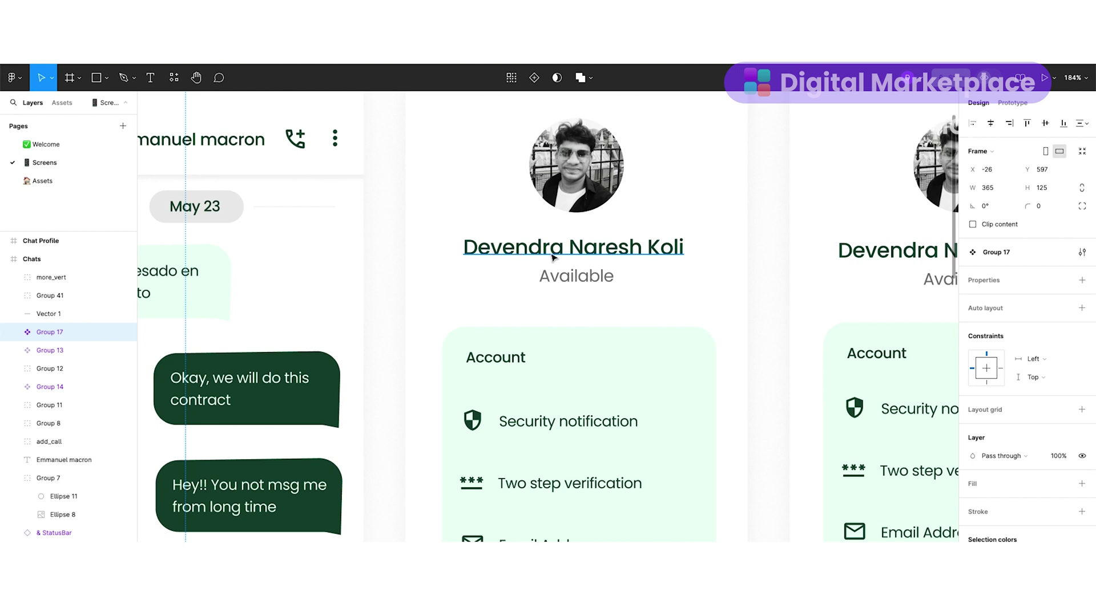
{"action": "scroll", "coordinate": [638, 280], "scroll_direction": "down", "scroll_amount": 1}
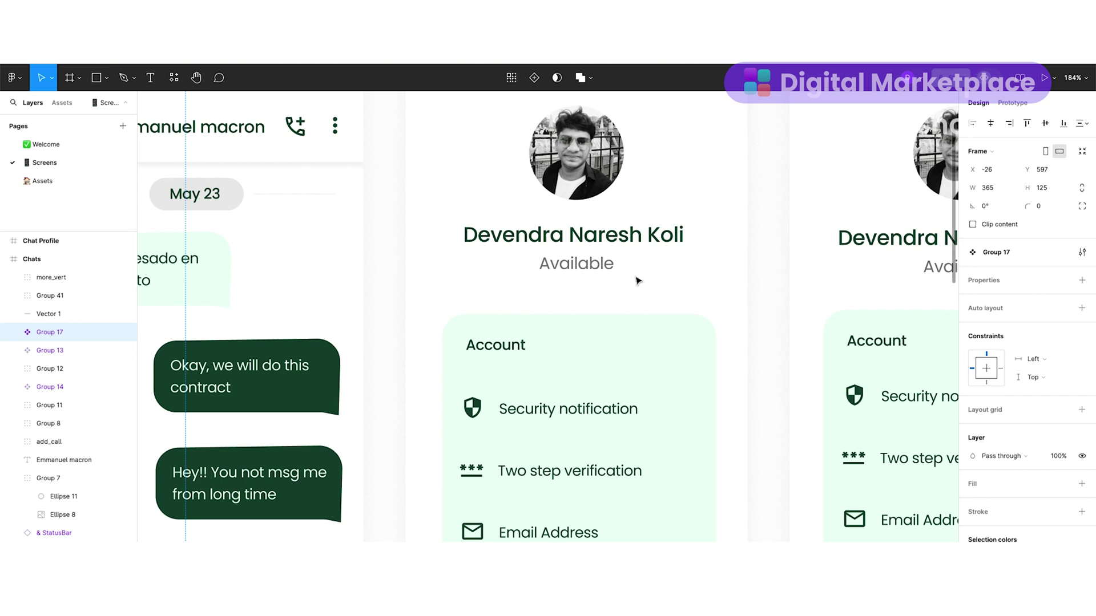
{"action": "scroll", "coordinate": [638, 280], "scroll_direction": "down", "scroll_amount": 10}
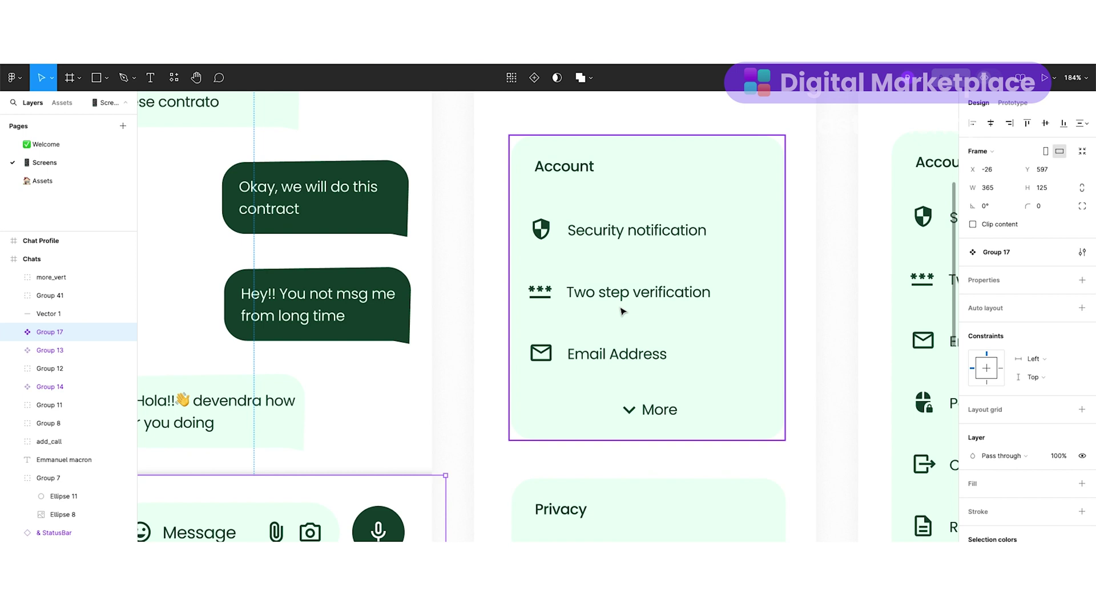
{"action": "scroll", "coordinate": [623, 312], "scroll_direction": "down", "scroll_amount": 2}
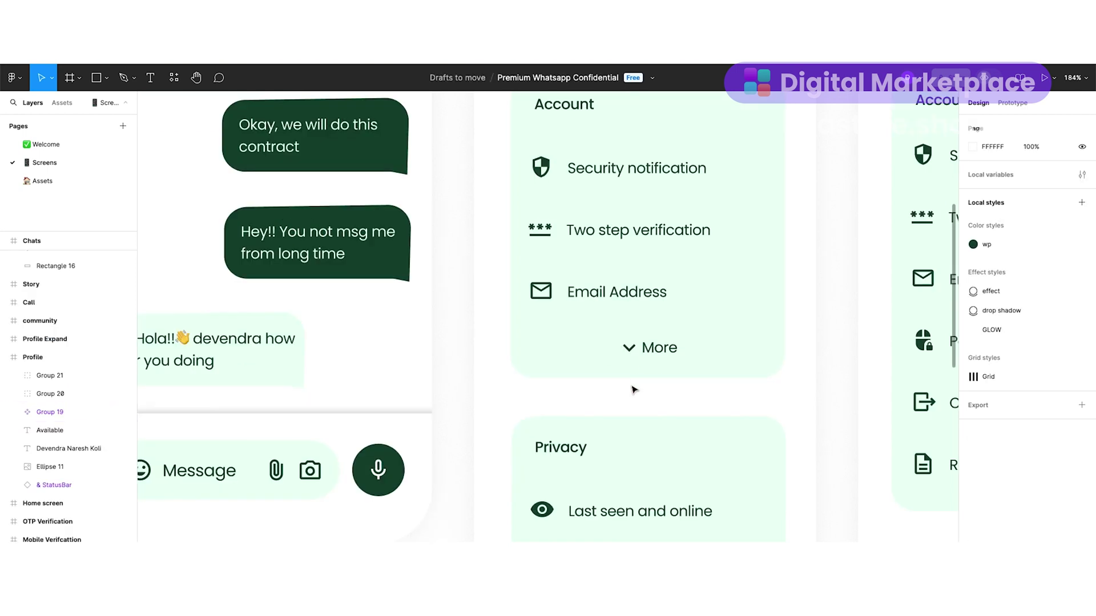
Select the Account card (Group 19), then pan over to the Search screen
{"action": "left_click", "coordinate": [666, 317]}
{"action": "scroll", "coordinate": [666, 317], "scroll_direction": "right", "scroll_amount": 6}
{"action": "scroll", "coordinate": [700, 331], "scroll_direction": "up", "scroll_amount": 2}
{"action": "scroll", "coordinate": [656, 395], "scroll_direction": "down", "scroll_amount": 3}
{"action": "scroll", "coordinate": [651, 399], "scroll_direction": "left", "scroll_amount": 2}
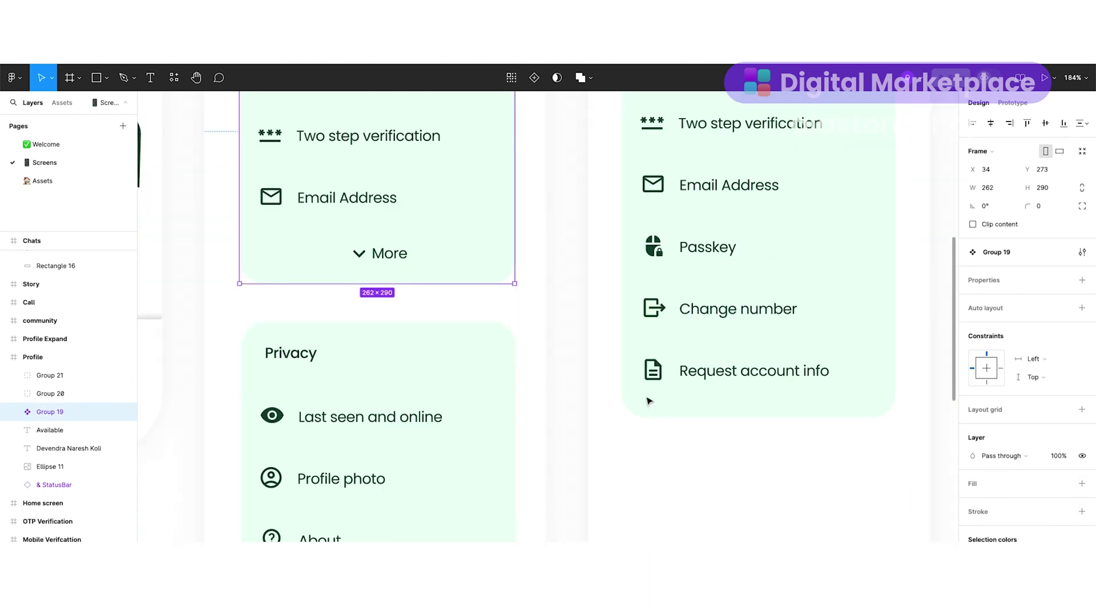
{"action": "scroll", "coordinate": [648, 401], "scroll_direction": "up", "scroll_amount": 8}
{"action": "scroll", "coordinate": [648, 401], "scroll_direction": "right", "scroll_amount": 1}
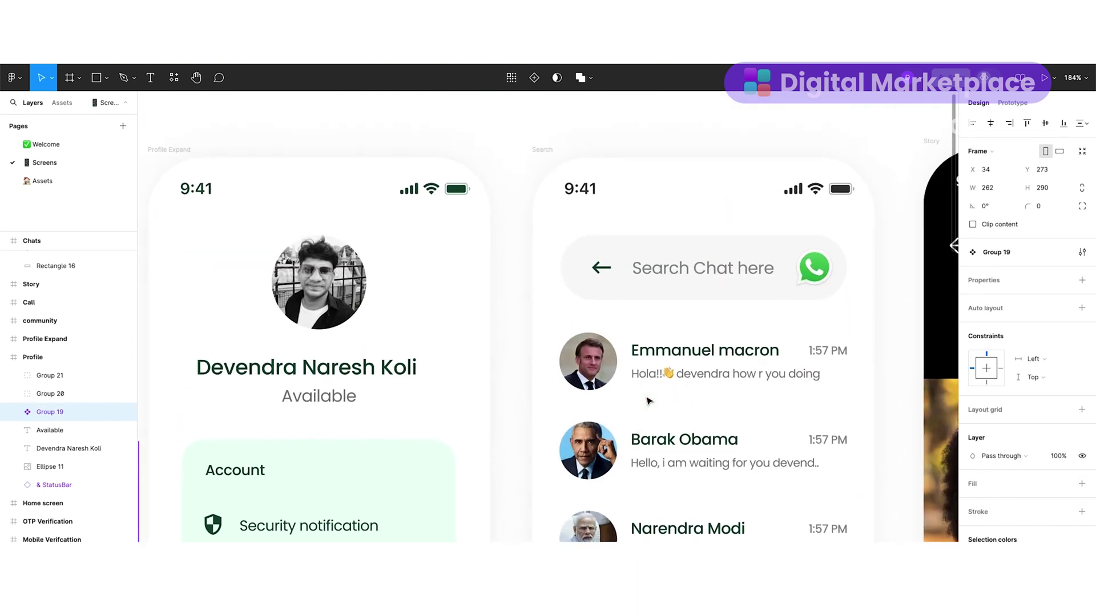
Select the Search screen's 'Search Chat here' text, chat list, search bar shape and WhatsApp icon
{"action": "scroll", "coordinate": [666, 337], "scroll_direction": "up", "scroll_amount": 2}
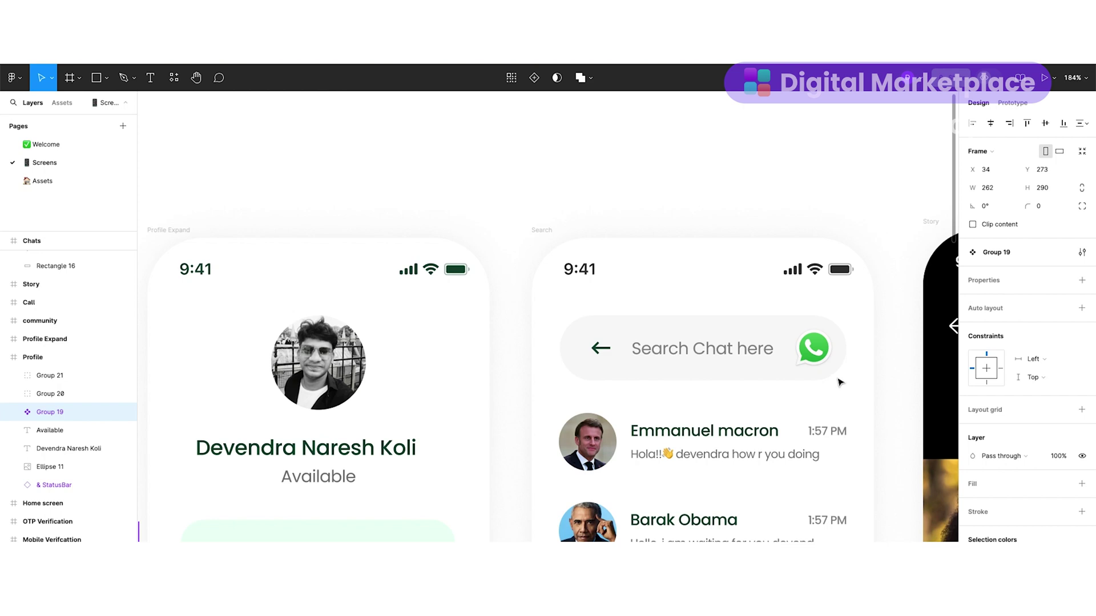
{"action": "scroll", "coordinate": [775, 357], "scroll_direction": "down", "scroll_amount": 2}
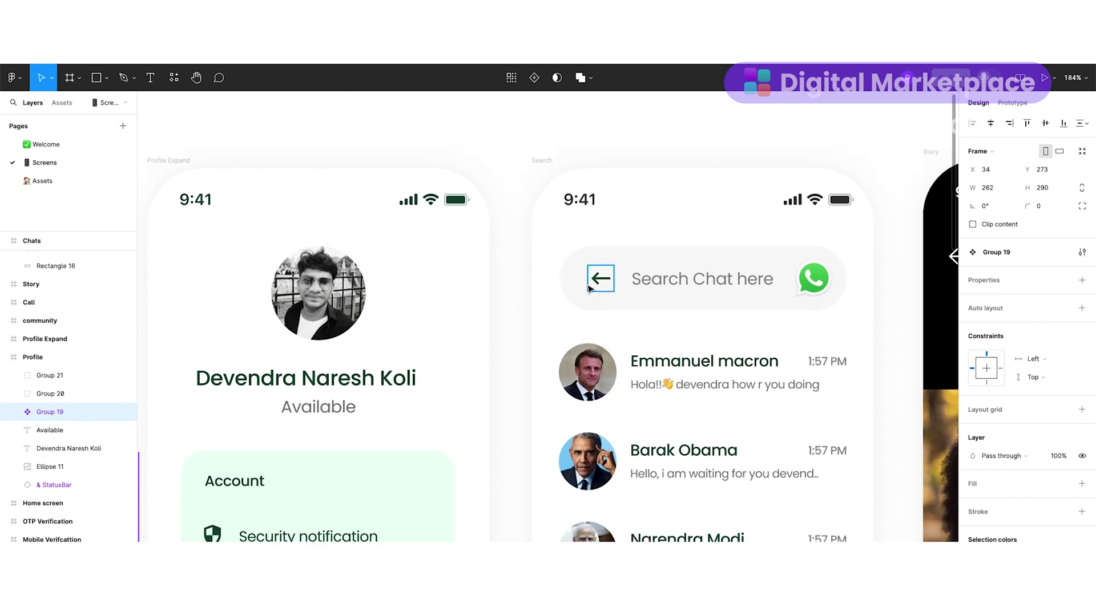
{"action": "left_click", "coordinate": [702, 279]}
{"action": "left_click", "coordinate": [687, 339]}
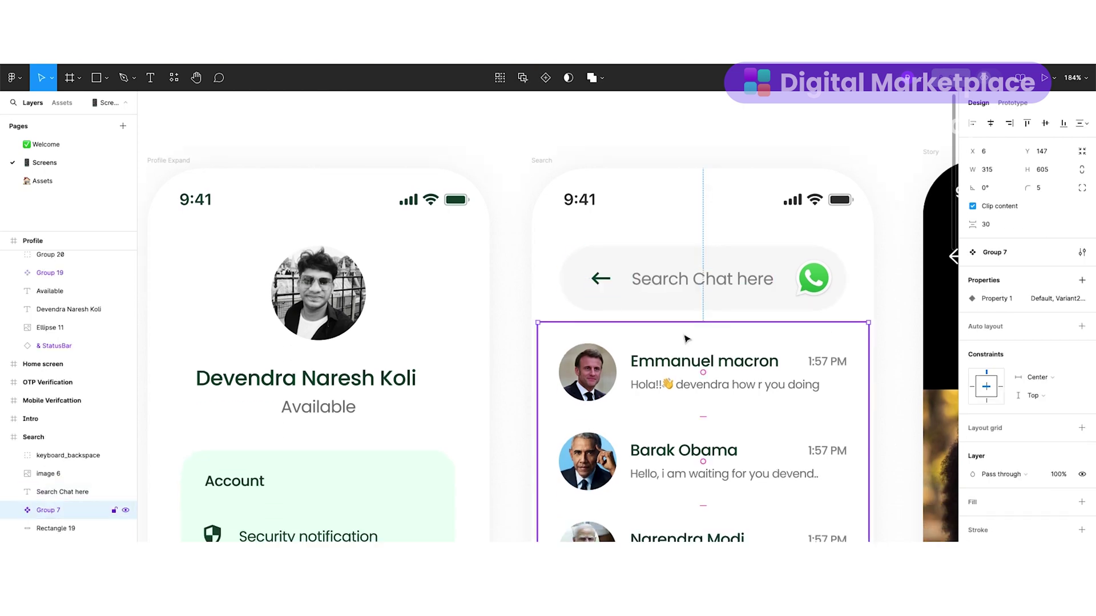
{"action": "left_click", "coordinate": [829, 307]}
{"action": "left_click", "coordinate": [803, 288]}
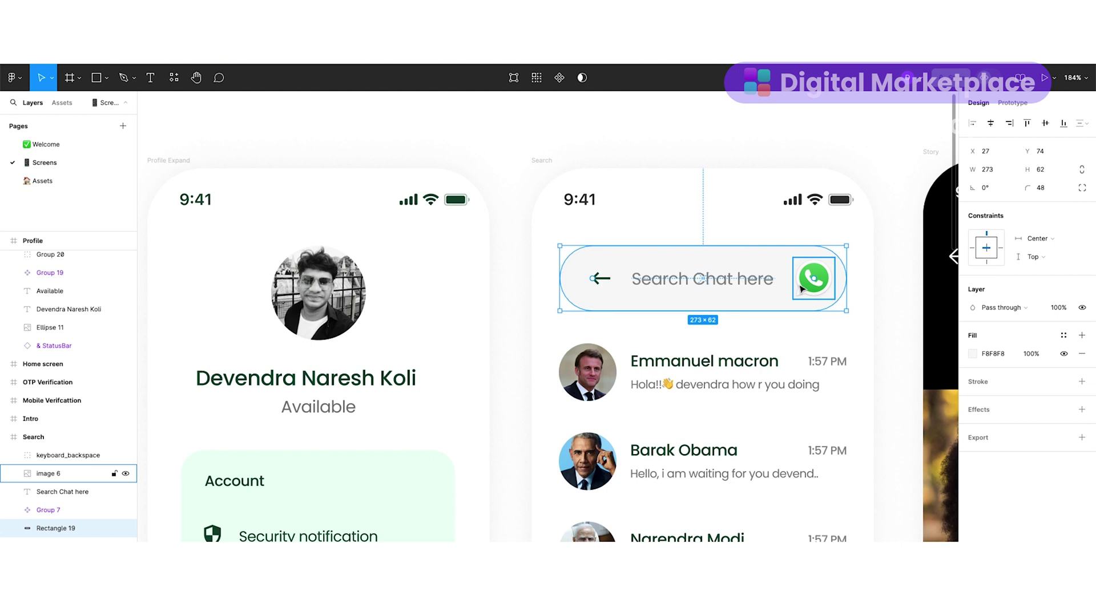
Zoom out to 123% to show the Profile, Search and Story screens together
{"action": "scroll", "coordinate": [863, 320], "scroll_direction": "down", "scroll_amount": 2}
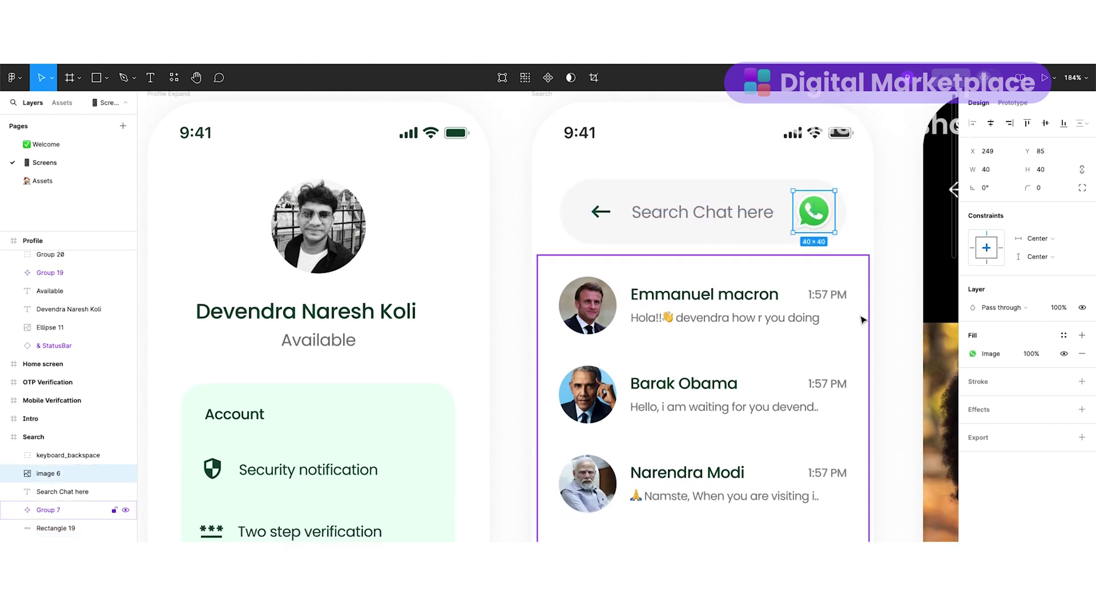
{"action": "scroll", "coordinate": [753, 328], "scroll_direction": "down", "scroll_amount": 2}
{"action": "scroll", "coordinate": [753, 327], "scroll_direction": "right", "scroll_amount": 3}
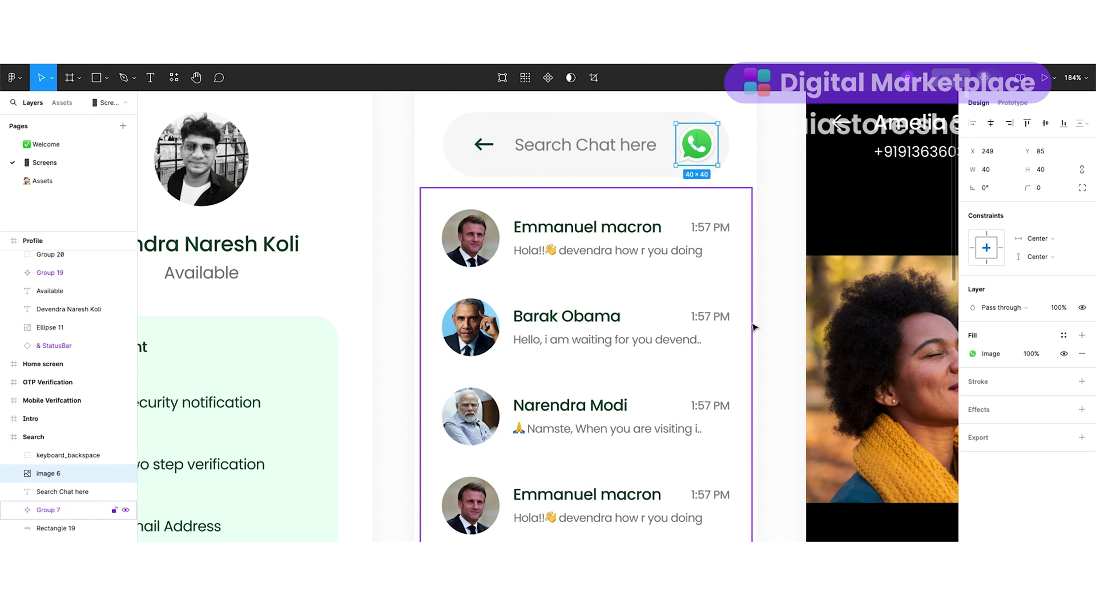
{"action": "scroll", "coordinate": [754, 328], "scroll_direction": "down", "scroll_amount": 4}
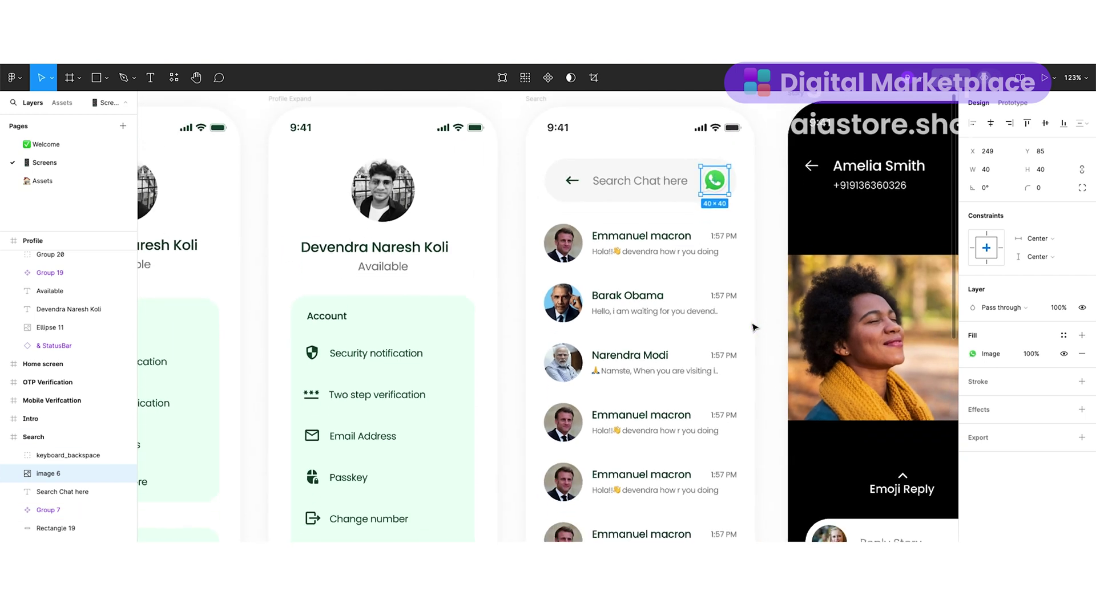